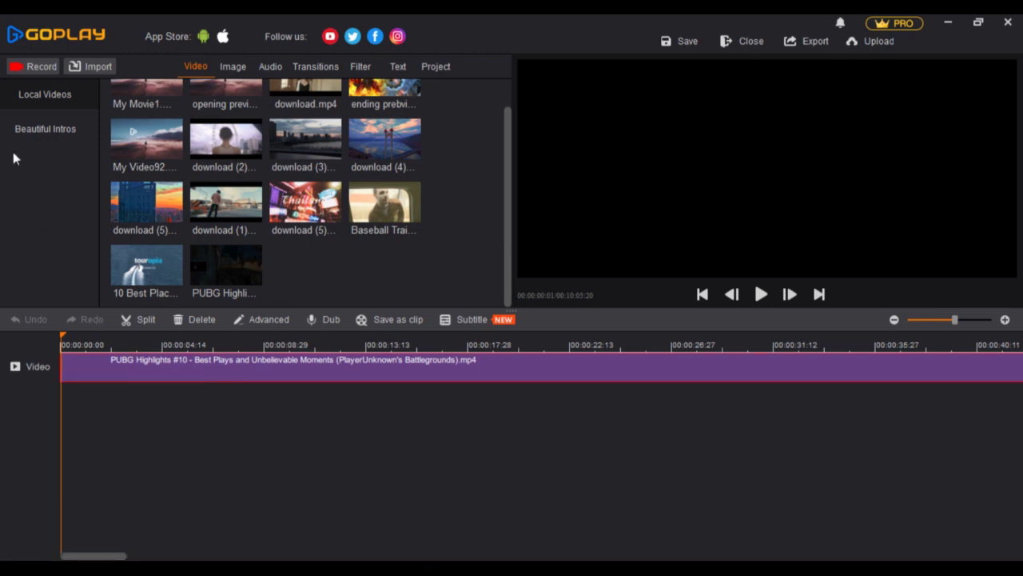
Preview the Fantasy Colors opener from the Beautiful Intros collection and add it to the timeline in front of the PUBG gameplay clip.
left_click(29, 130)
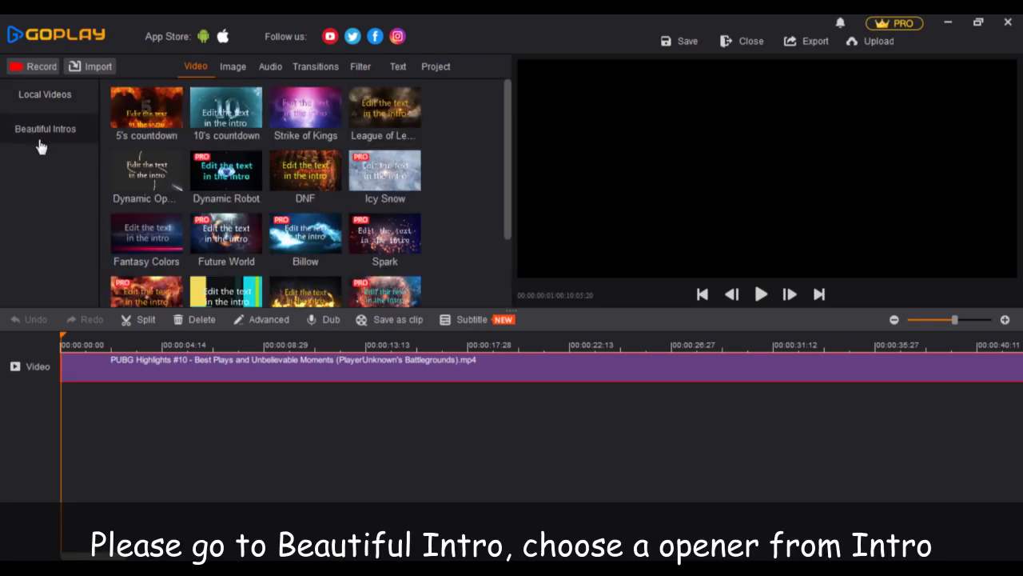
left_click(135, 227)
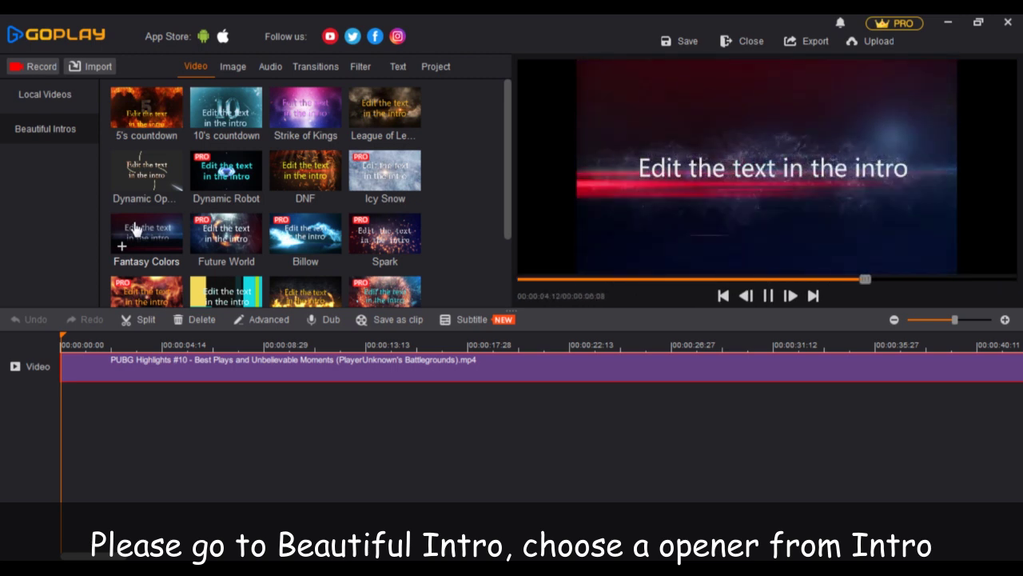
left_click(236, 233)
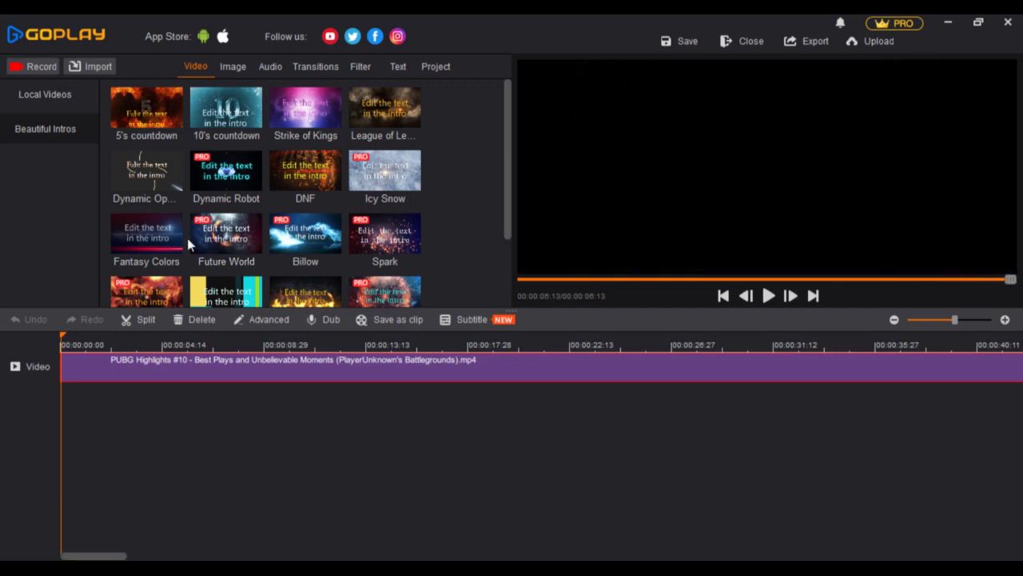
left_click(122, 246)
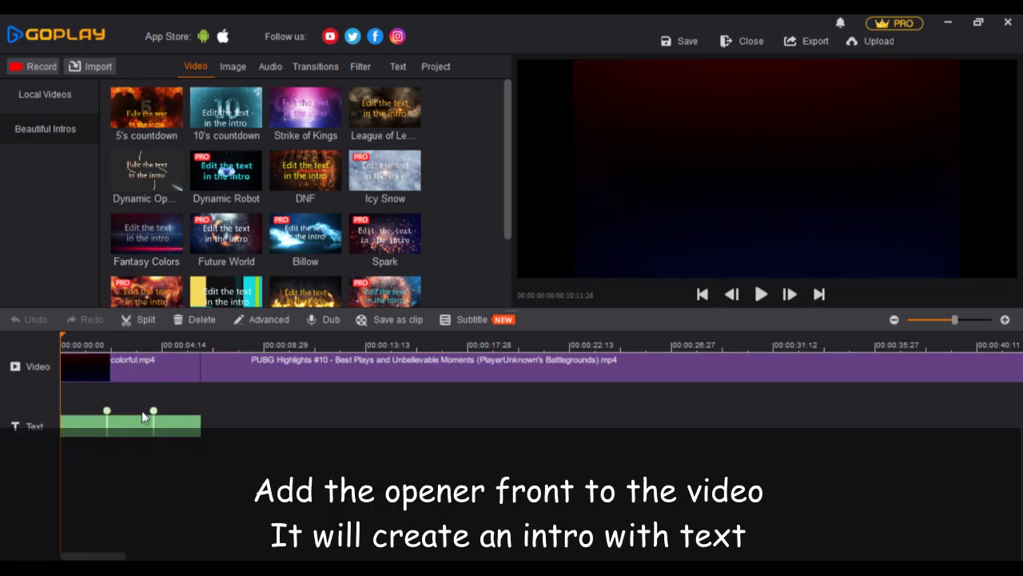
Replace the placeholder text of the Fantasy Colors intro with "PUBG HIGHTLIGHTS".
left_click(123, 437)
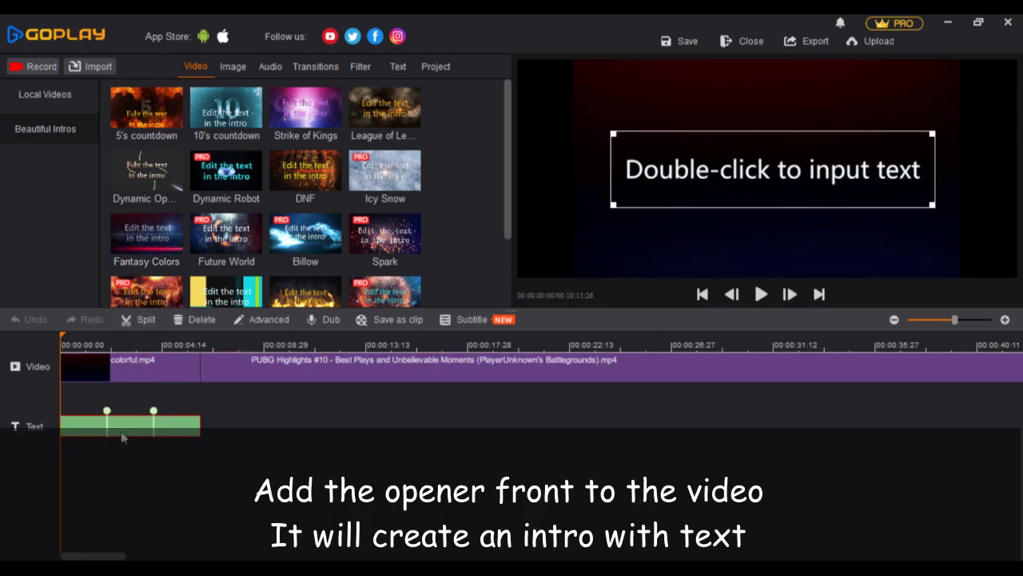
double_click(181, 430)
left_click(192, 124)
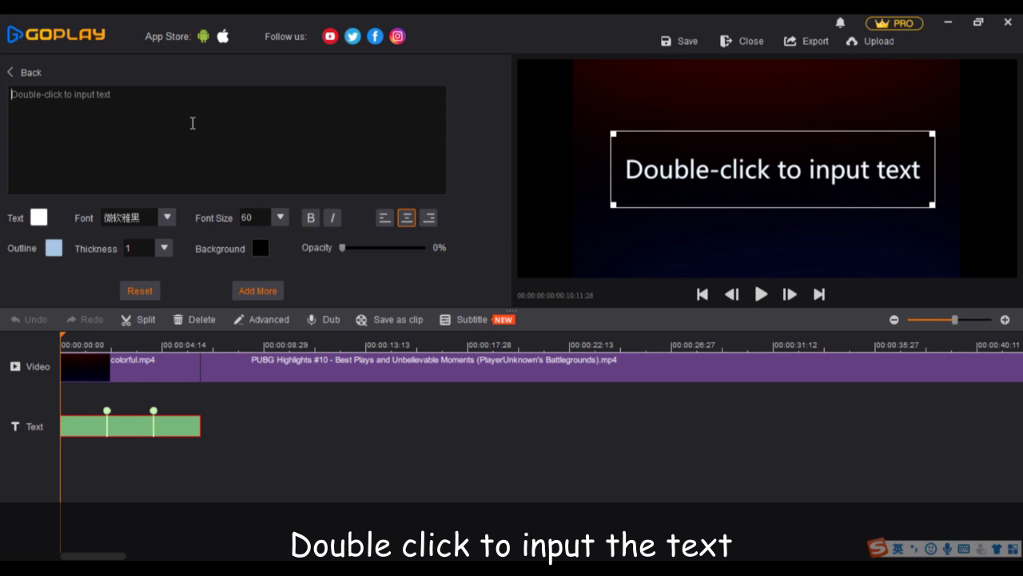
type("PU")
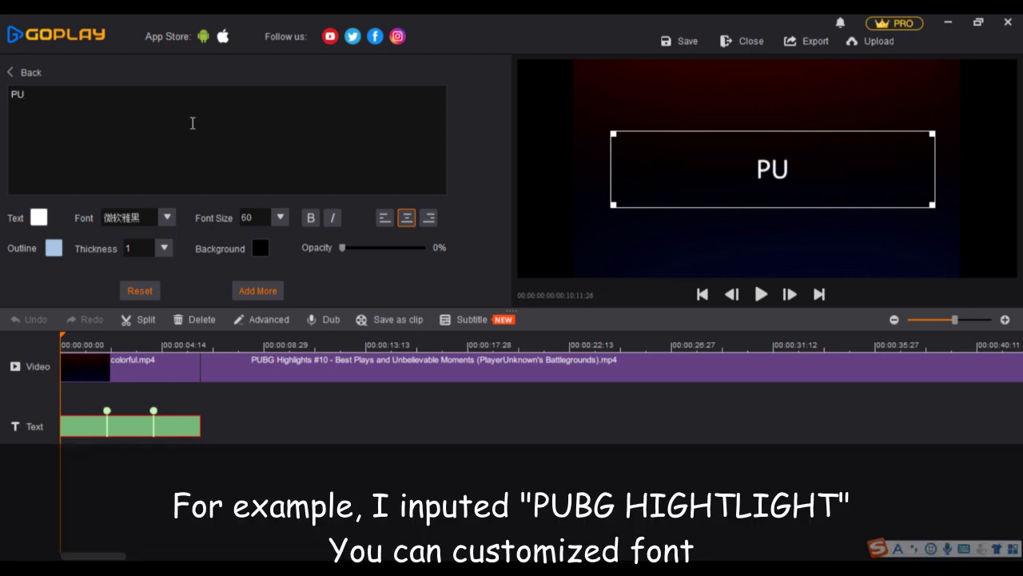
type("BG ")
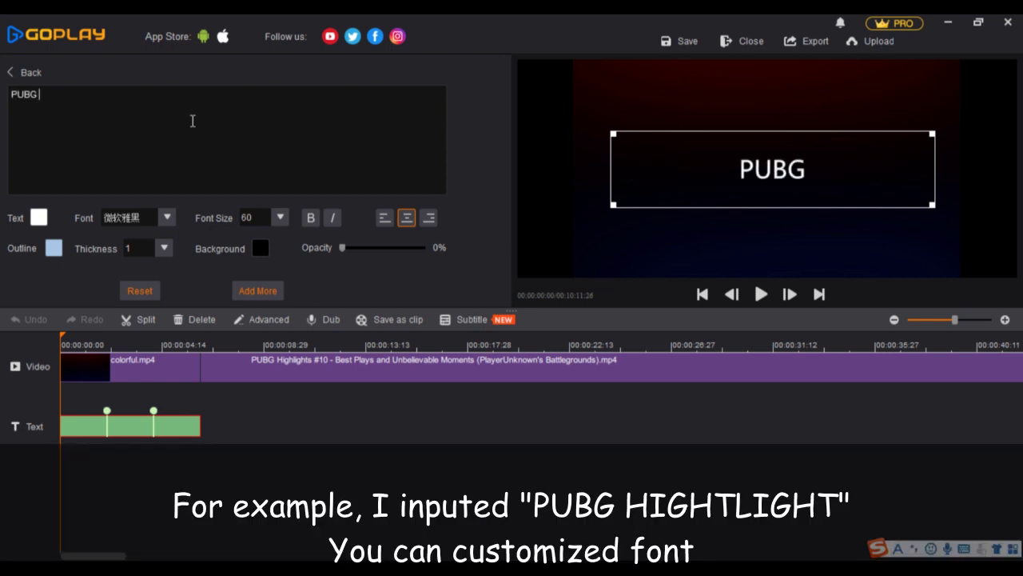
type("H")
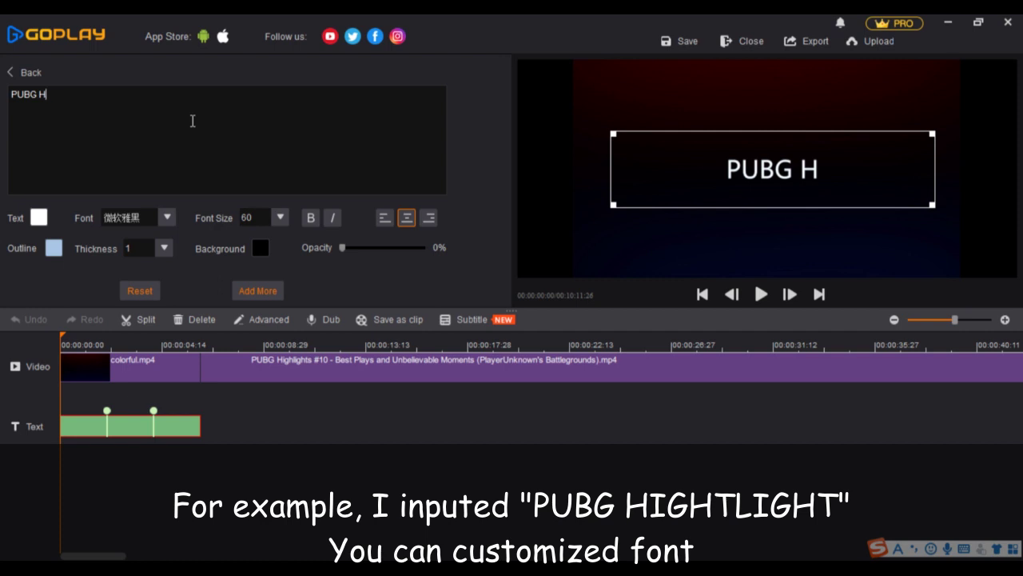
type("IGHTLI")
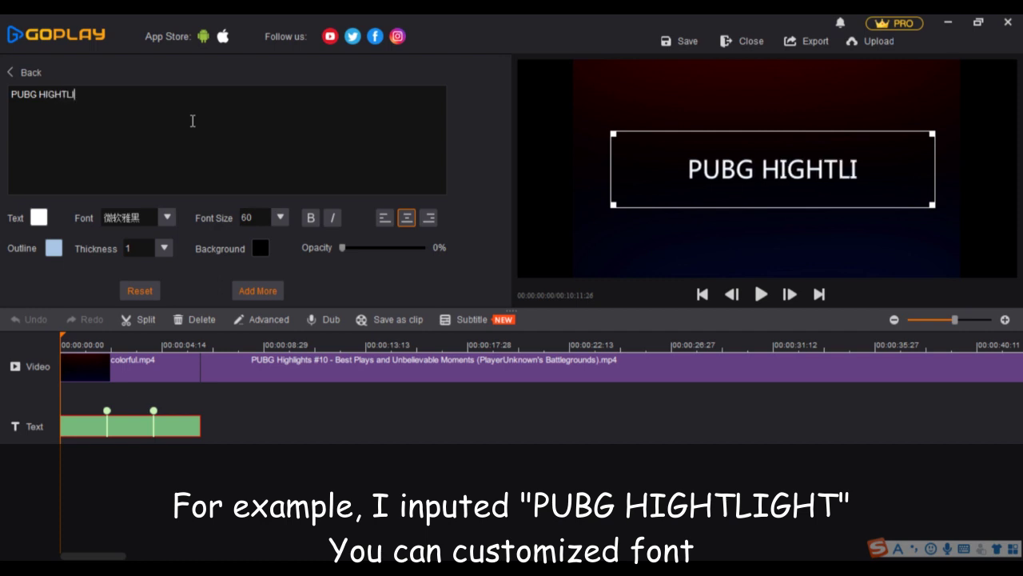
type("GHTS")
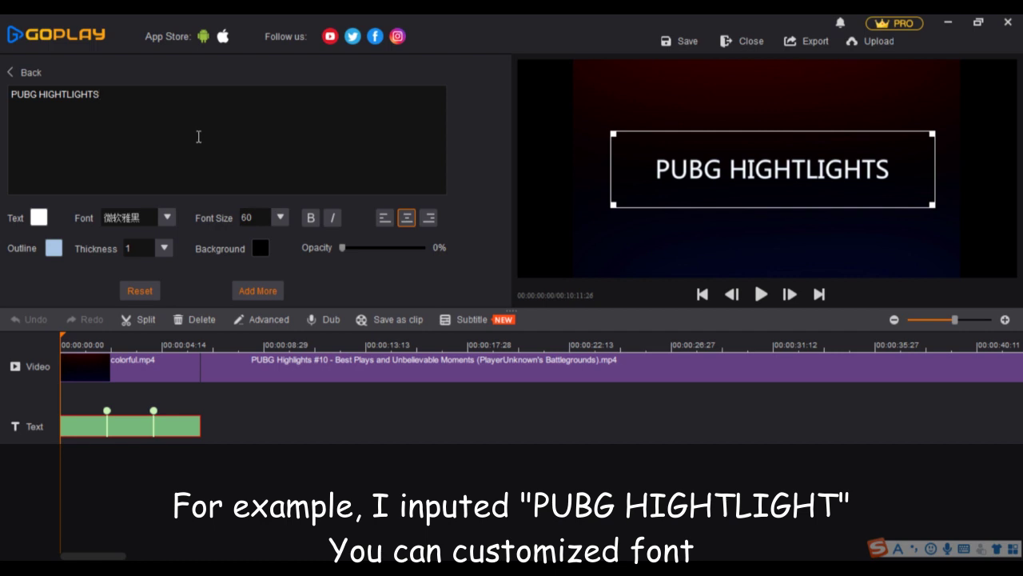
Format the intro title in Segoe UI Semibold, bold and italic, with outline thickness 0, and close the text editor.
left_click(166, 218)
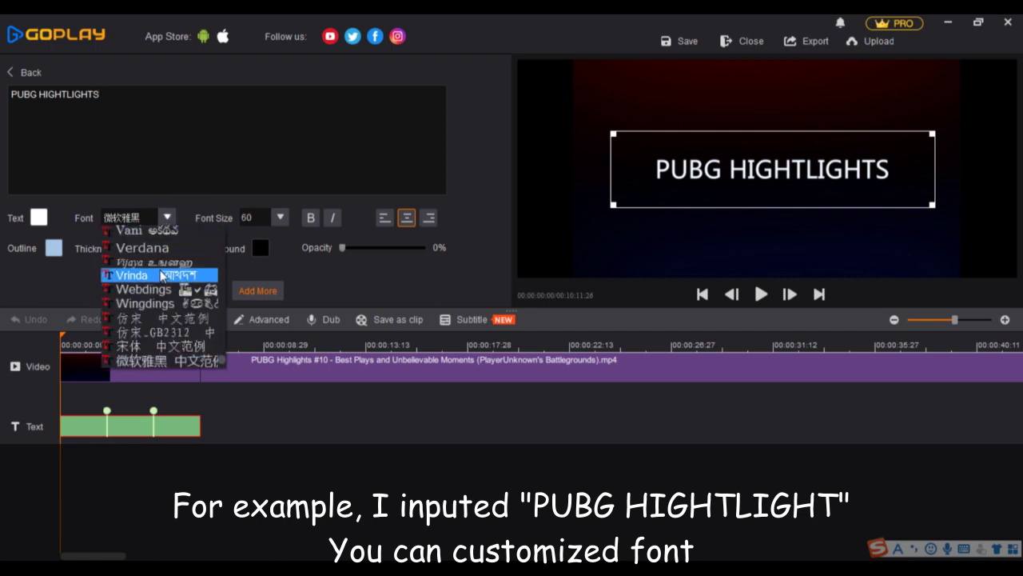
scroll(163, 276, "up", 6)
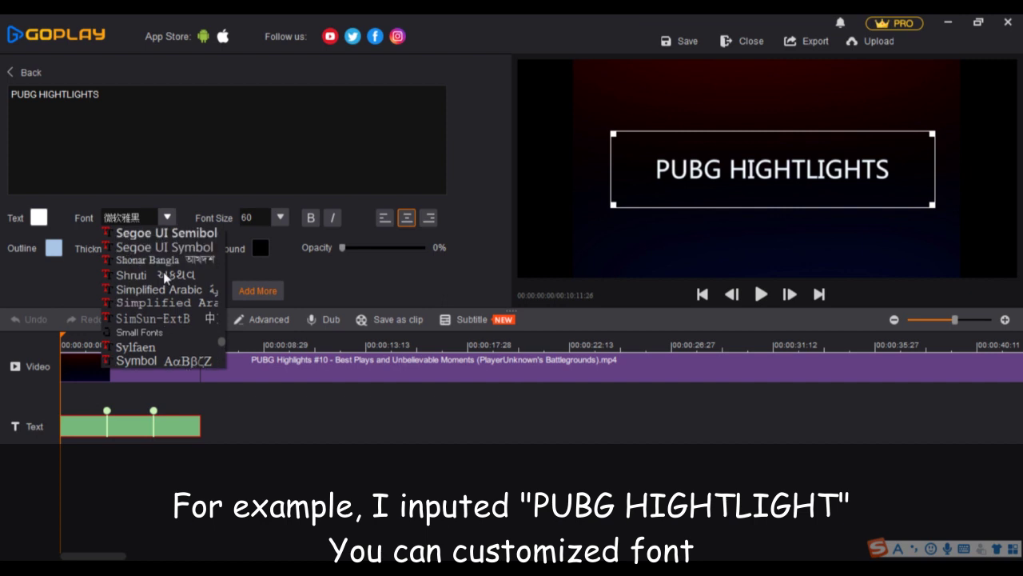
left_click(166, 232)
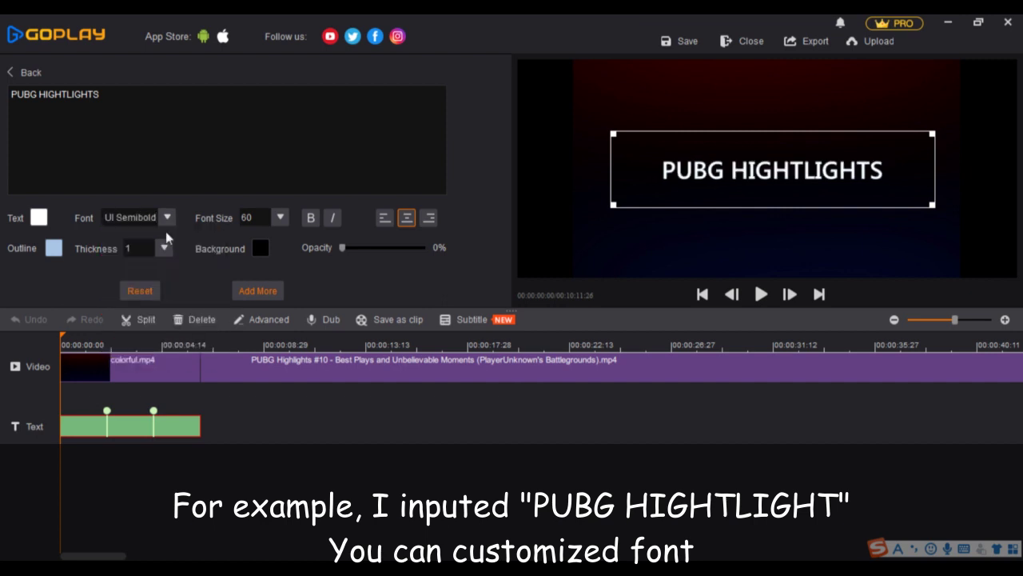
left_click(334, 223)
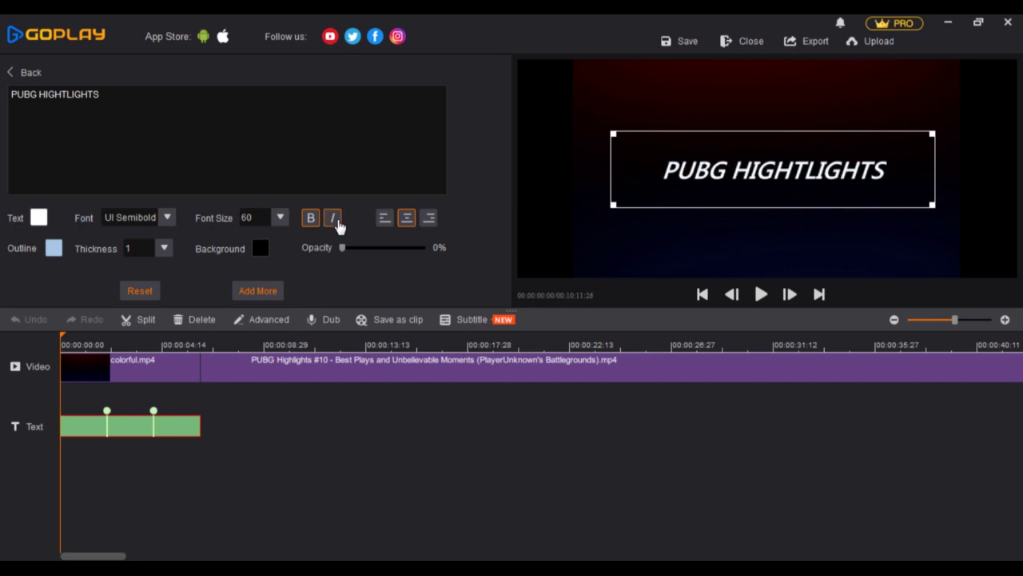
left_click(164, 249)
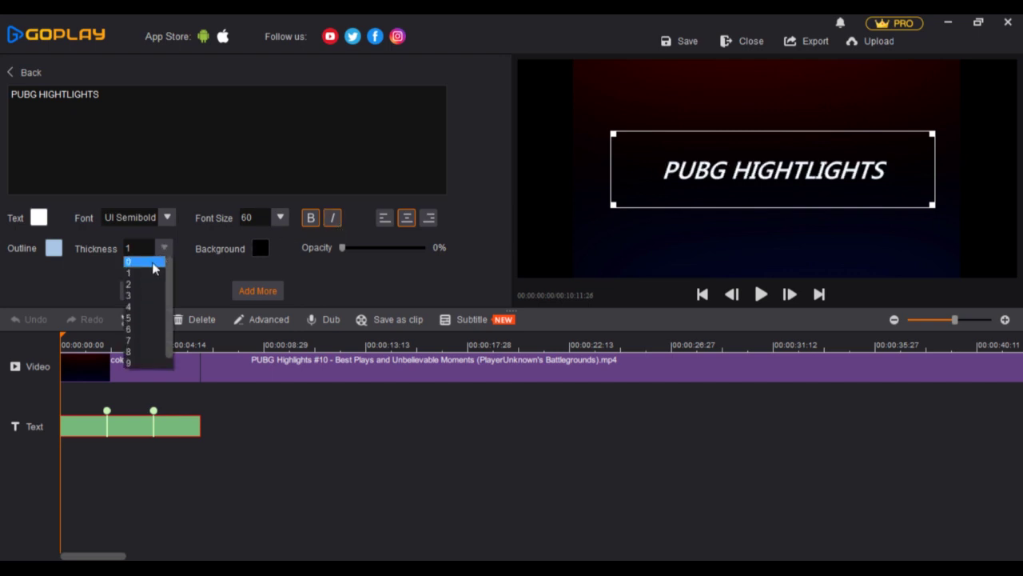
left_click(152, 262)
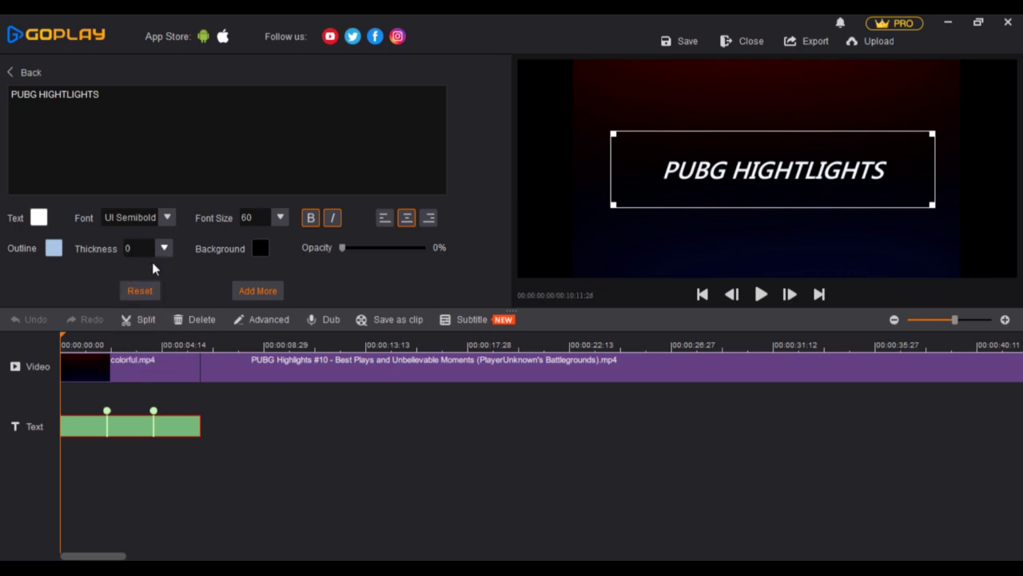
left_click(24, 74)
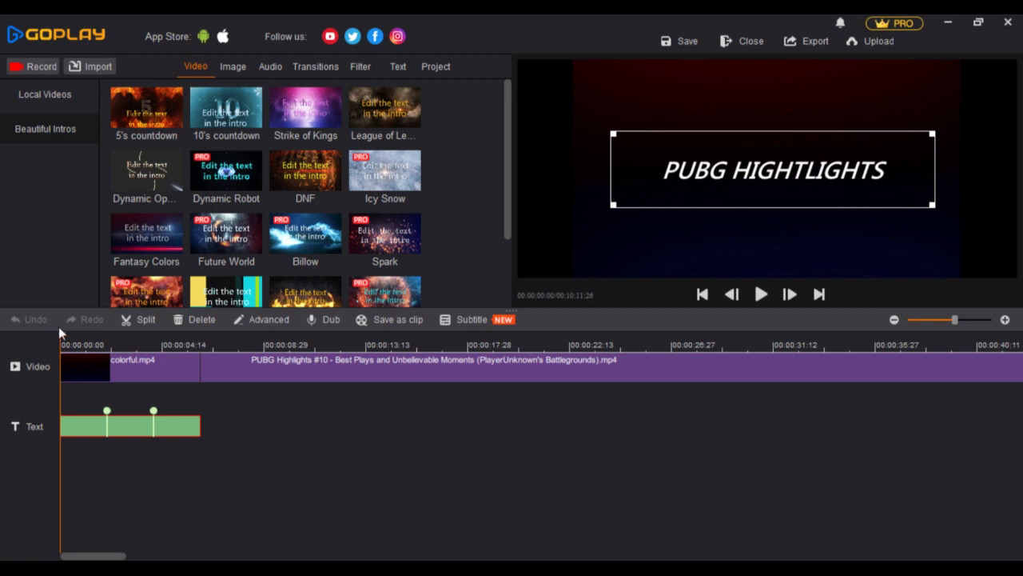
Play the timeline from the start through the intro into the gameplay footage, and pause it.
key("space")
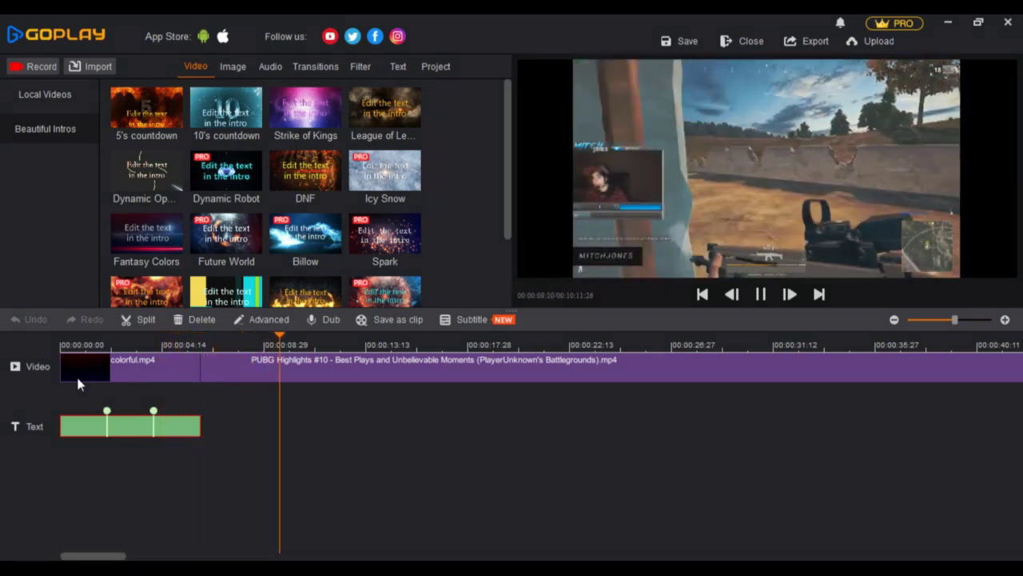
key("space")
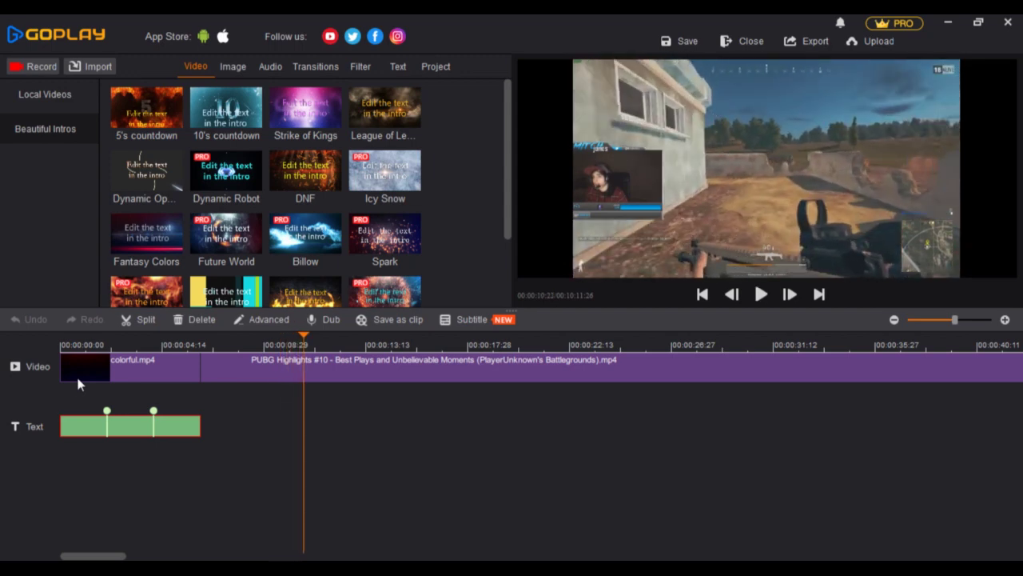
Delete the Fantasy Colors intro clip and its title text from the timeline.
left_click(142, 369)
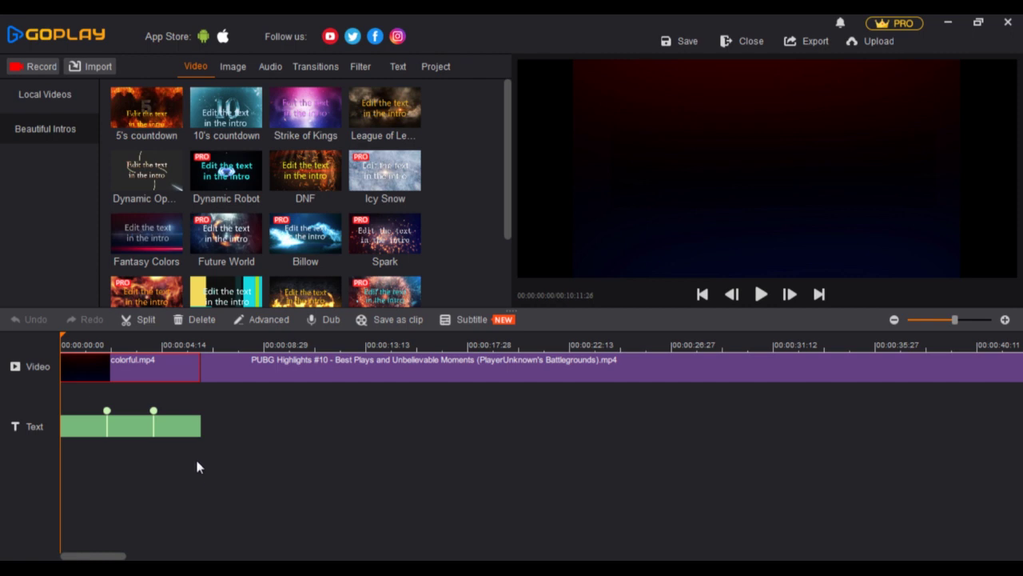
scroll(202, 198, "down", 3)
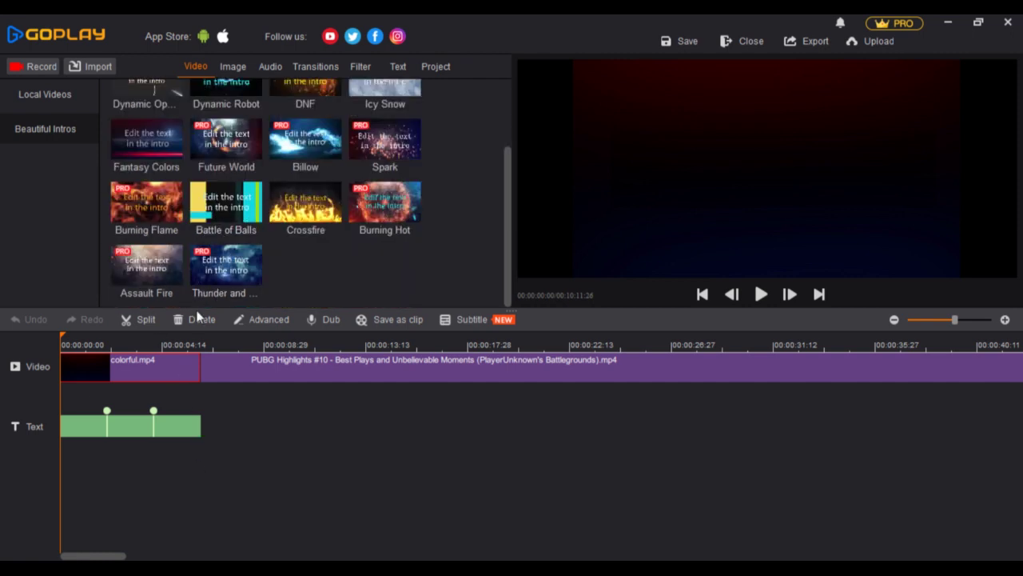
scroll(224, 210, "up", 3)
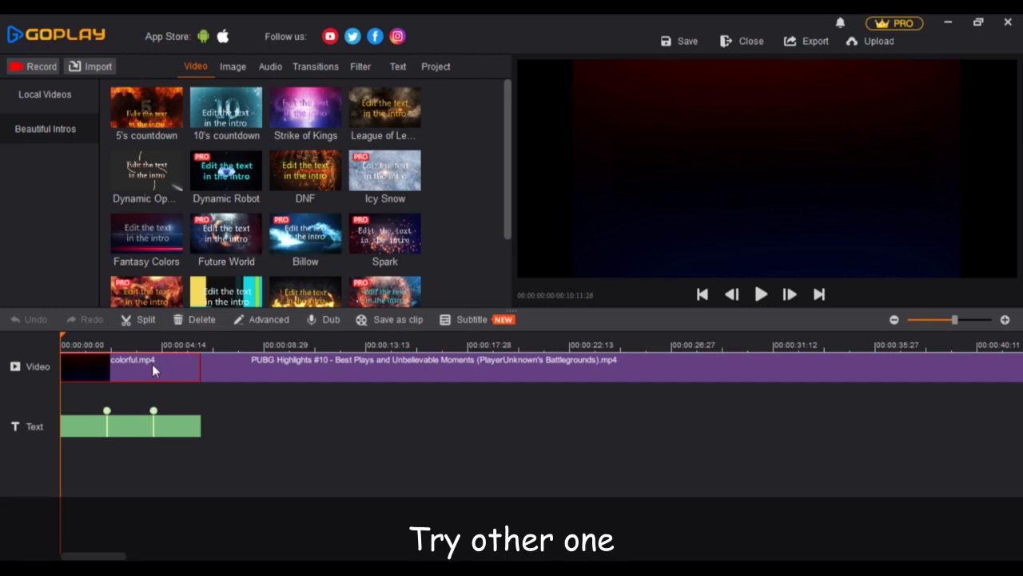
left_click(190, 320)
left_click(164, 427)
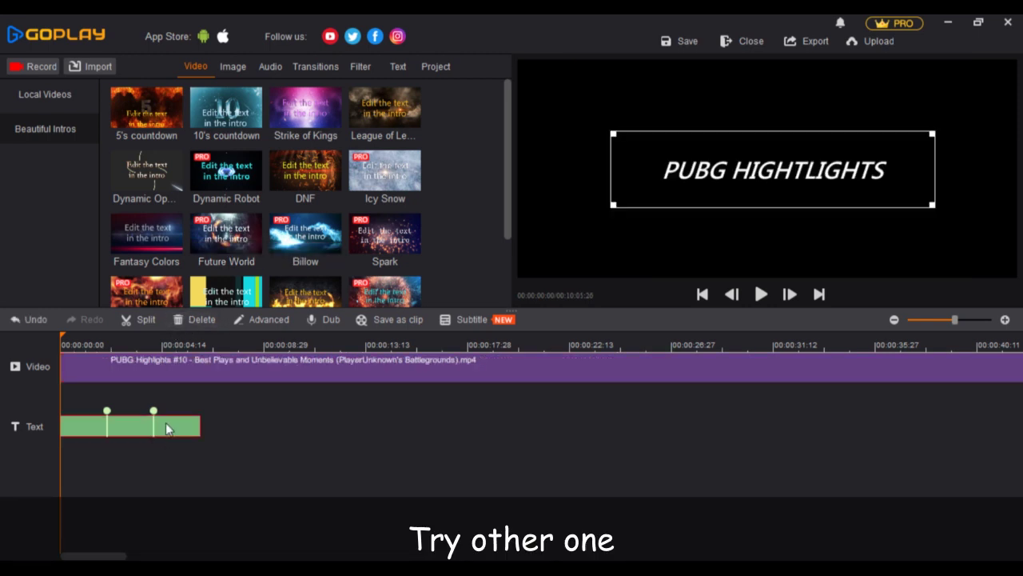
left_click(196, 320)
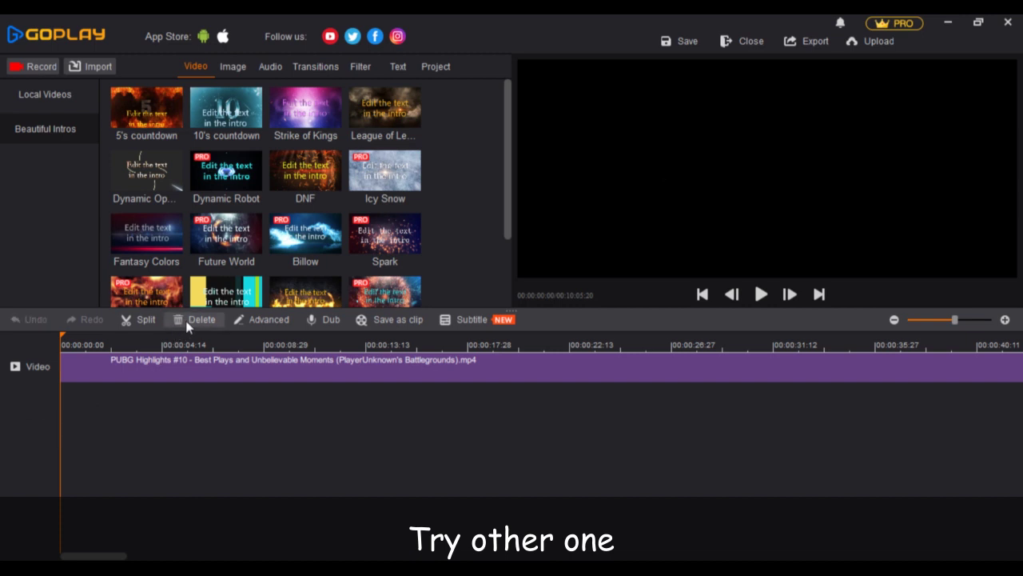
Add the Future World intro in front of the gameplay clip and enter "PUBG HIGHTLIGHTS" as its title text.
left_click(203, 247)
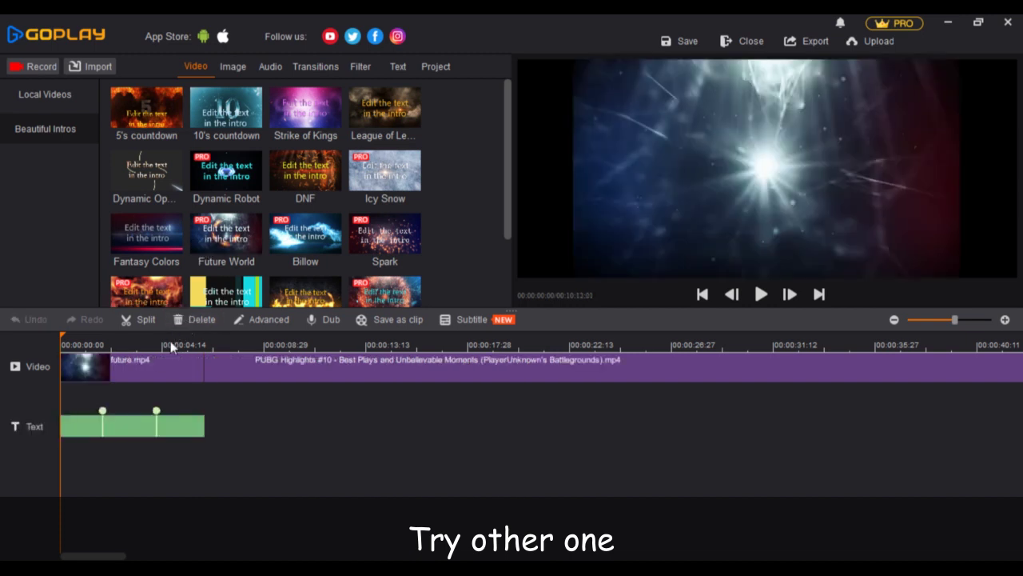
left_click(145, 427)
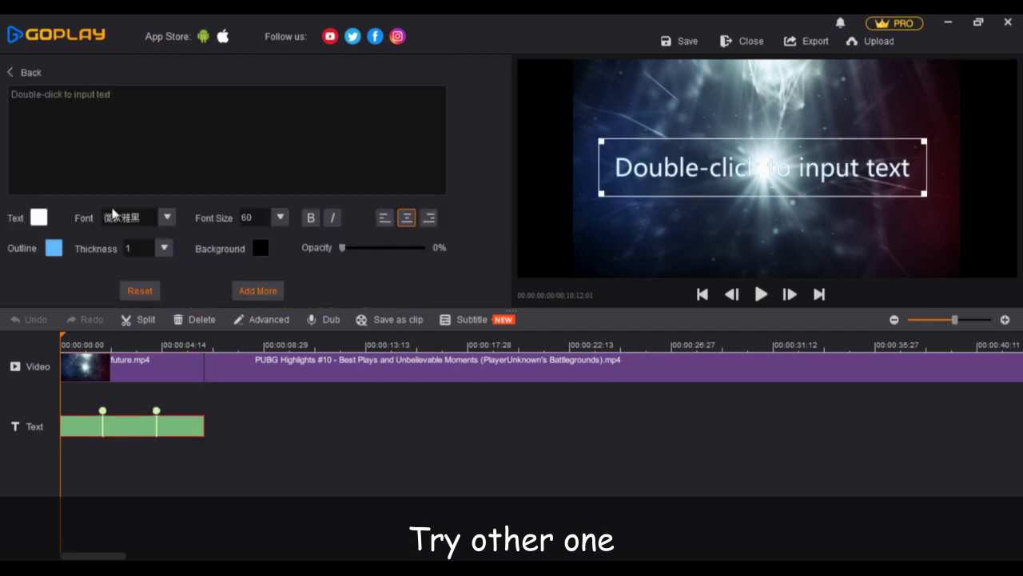
left_click(117, 135)
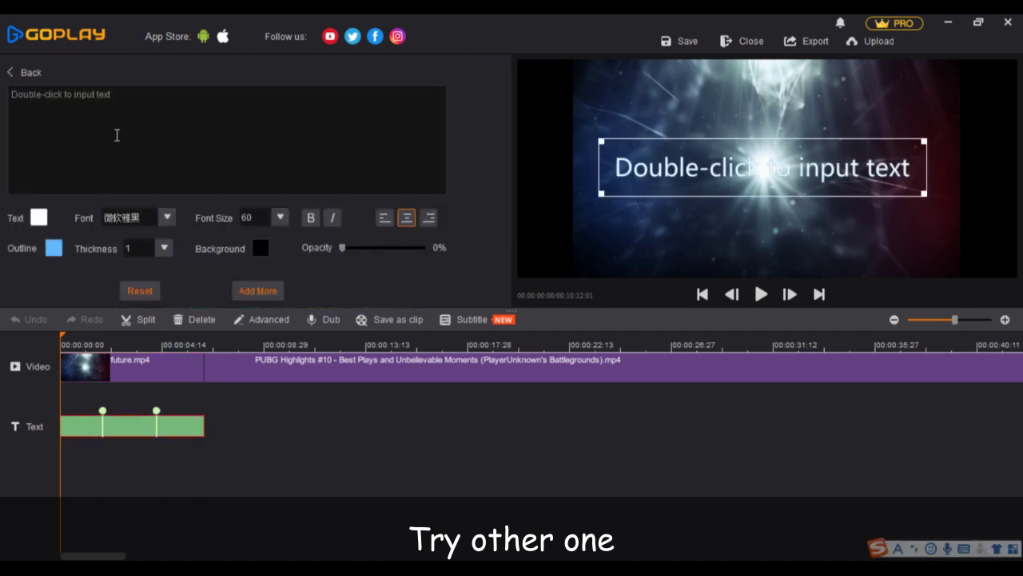
type("p")
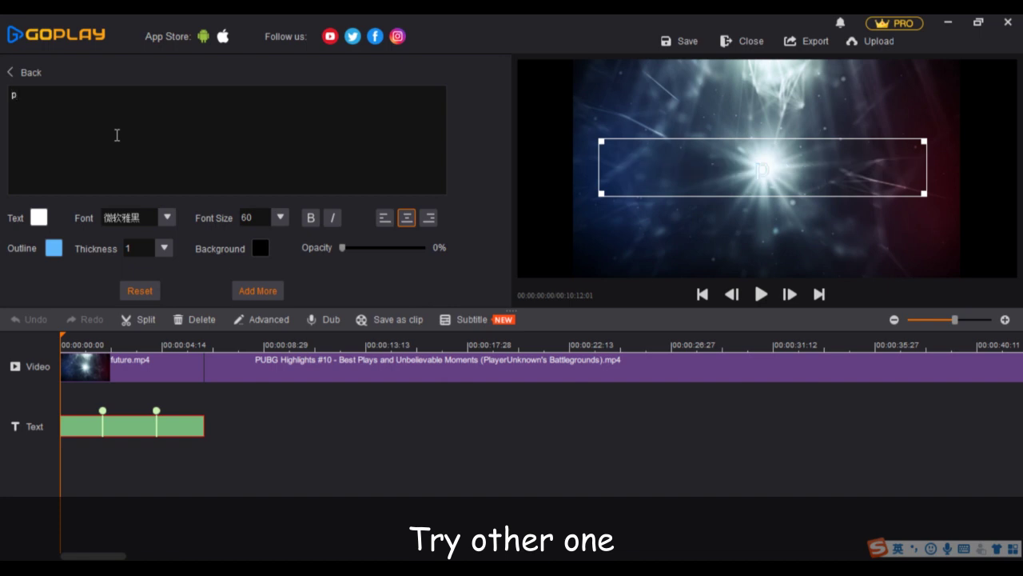
key("BackSpace")
type("Pu")
key("BackSpace")
key("Caps_Lock")
type("UBG")
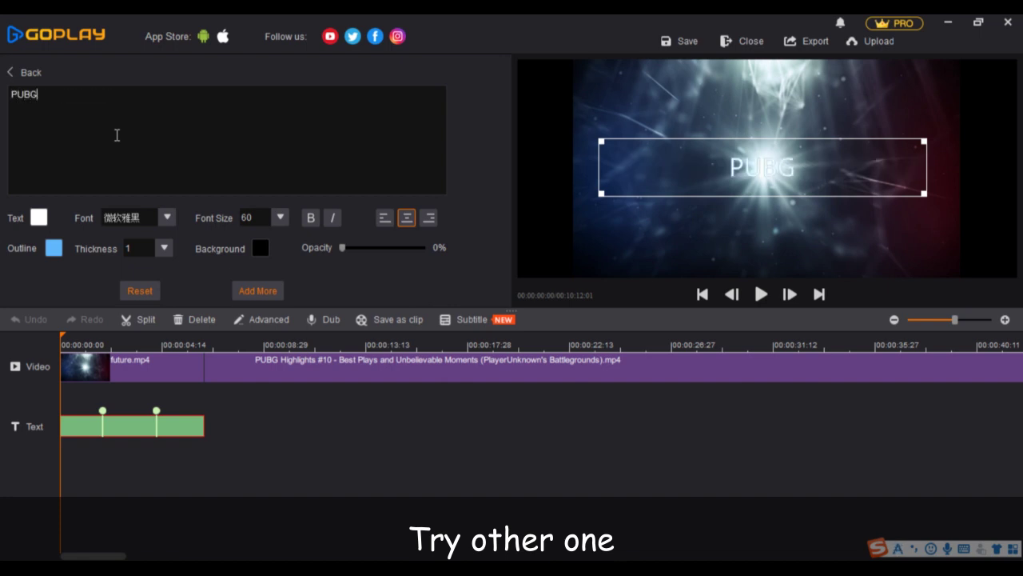
type(" HI")
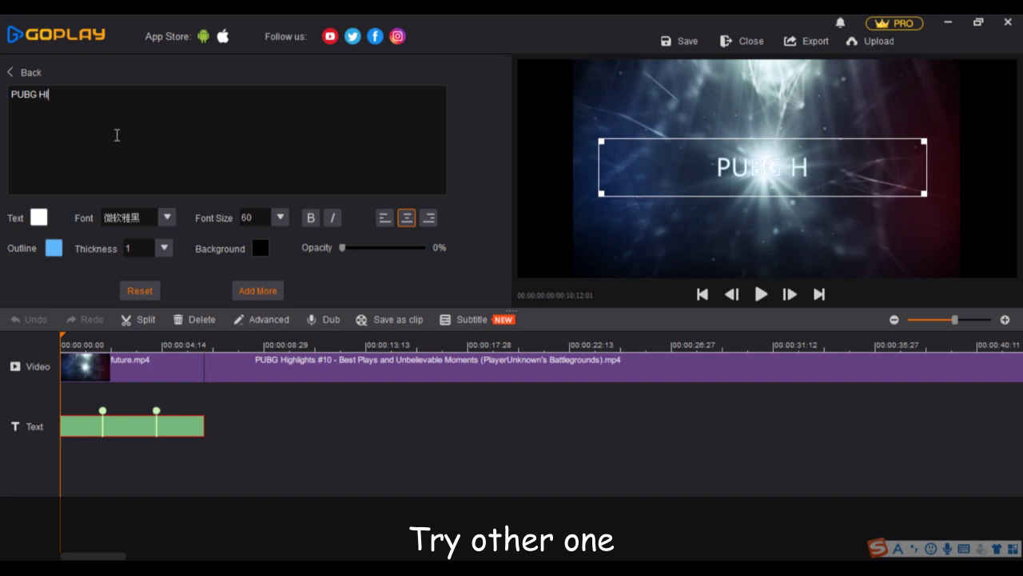
type("GHTLIGHTS")
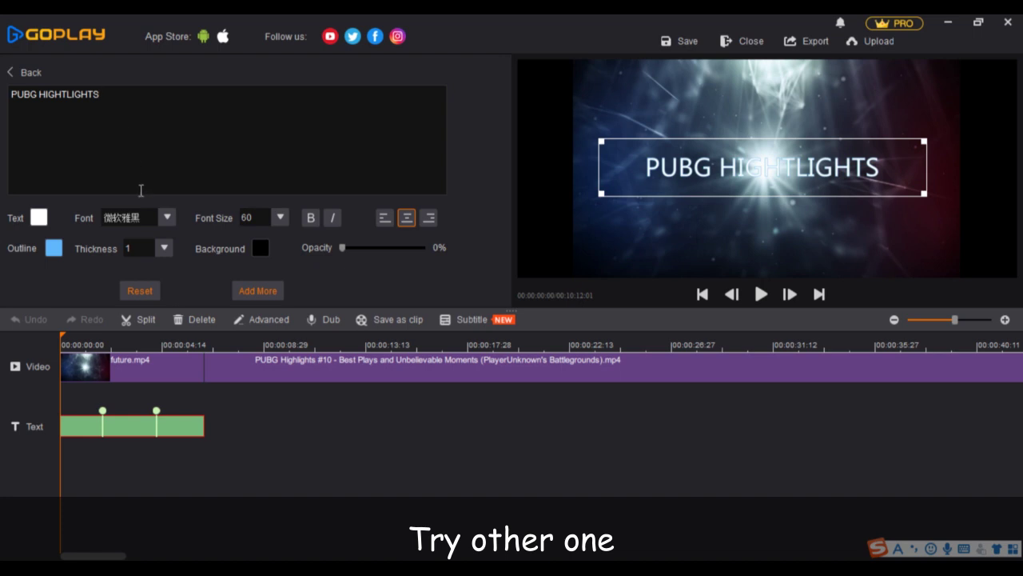
Set the font of the Future World intro's title to Segoe UI Semibold.
left_click(167, 217)
scroll(152, 263, "up", 2)
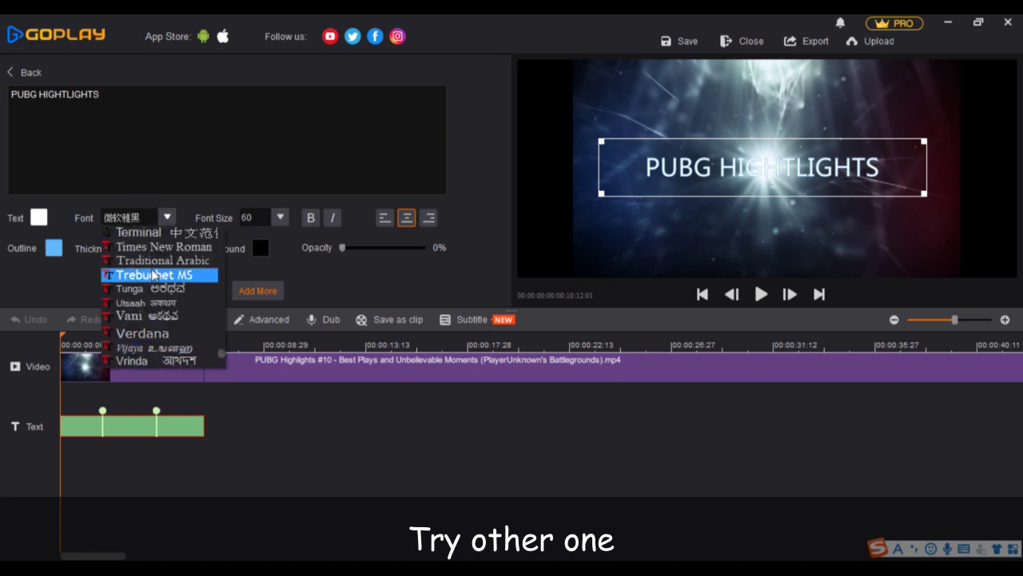
scroll(152, 270, "up", 4)
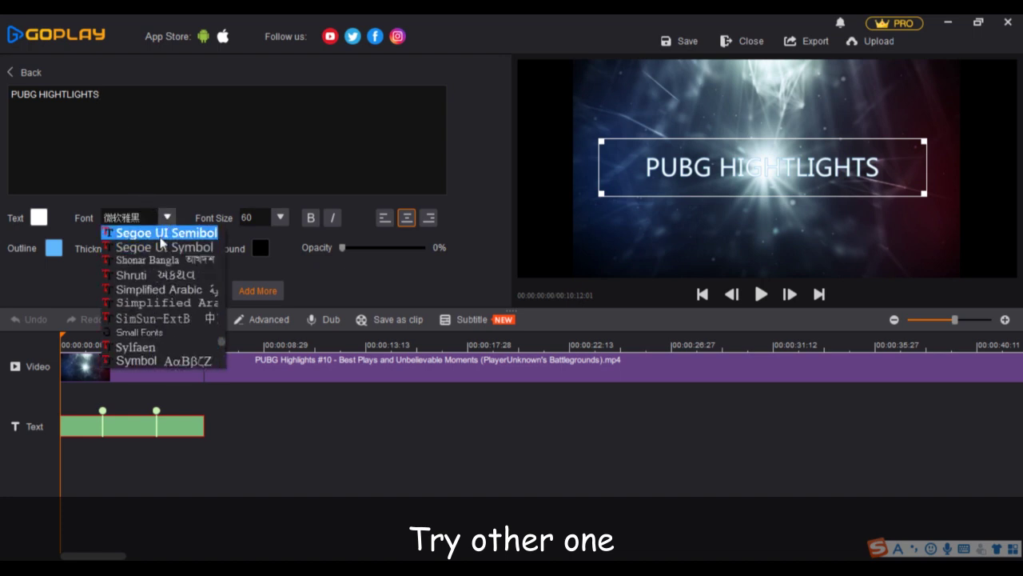
left_click(162, 233)
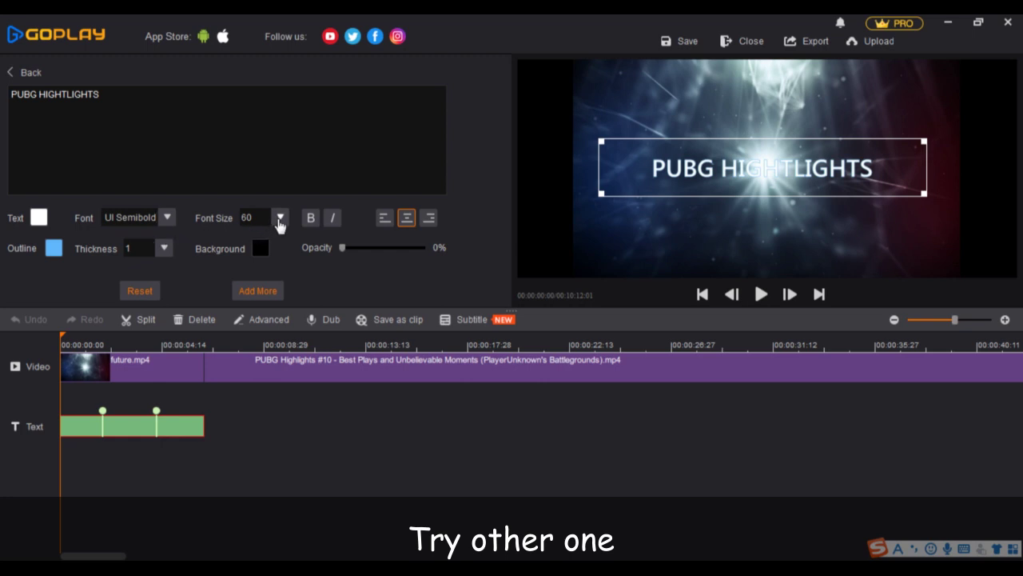
Make the Future World intro's title bold and italic, and set its outline thickness to 0.
left_click(311, 219)
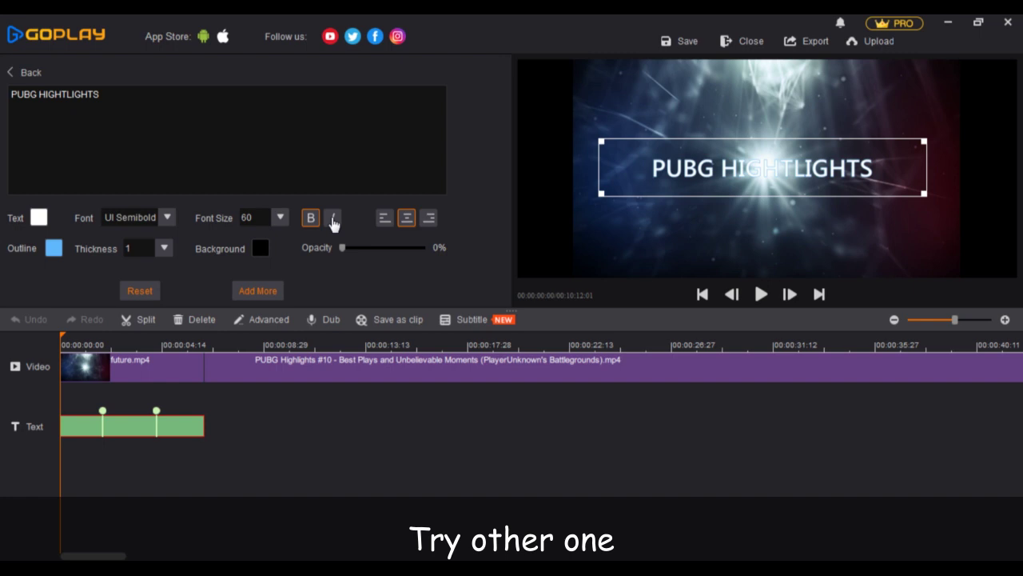
left_click(332, 220)
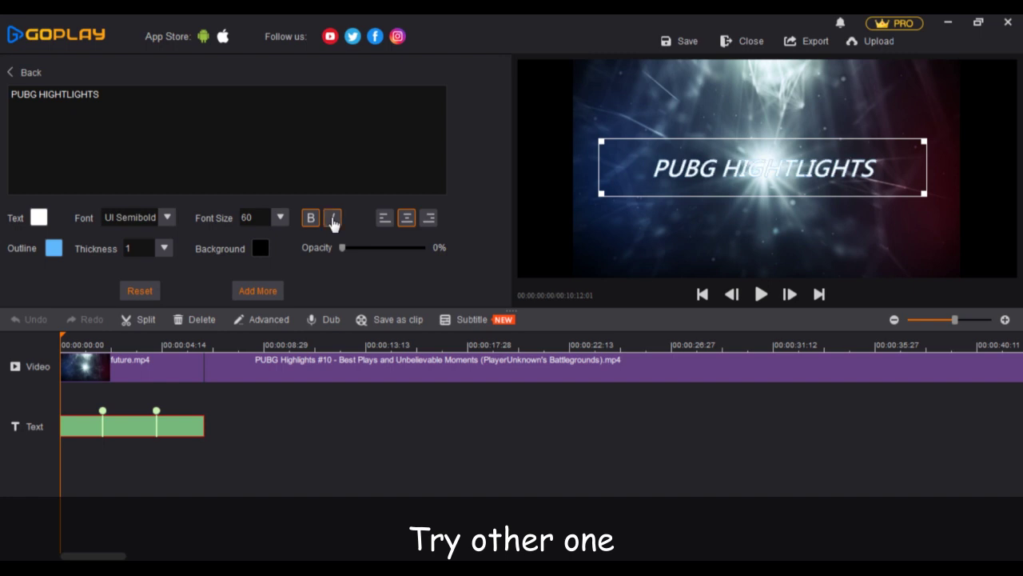
left_click(164, 248)
left_click(153, 262)
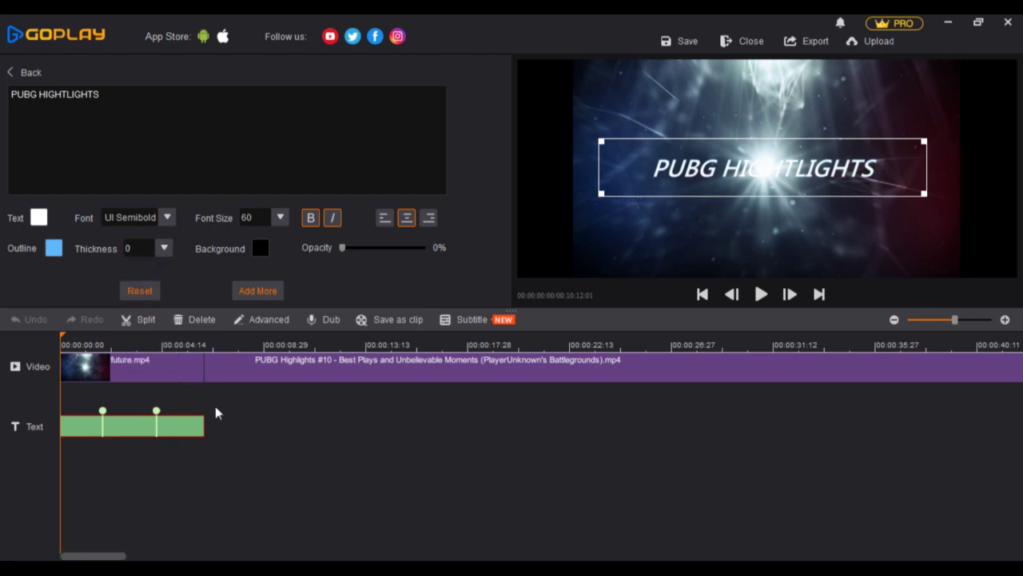
Play the timeline from the start through the Future World intro into the gameplay footage, and pause it.
left_click(213, 402)
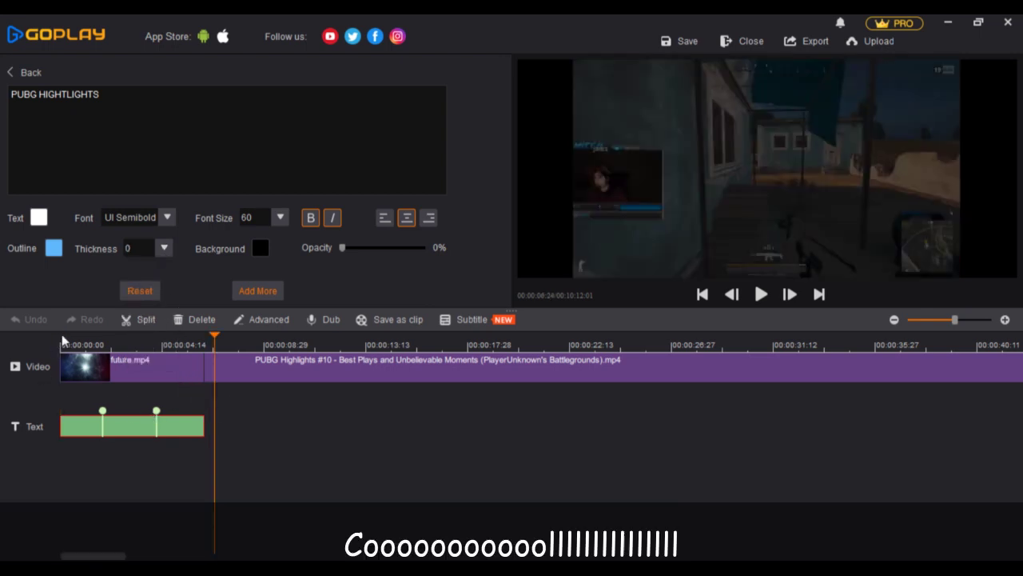
left_click(61, 339)
key("space")
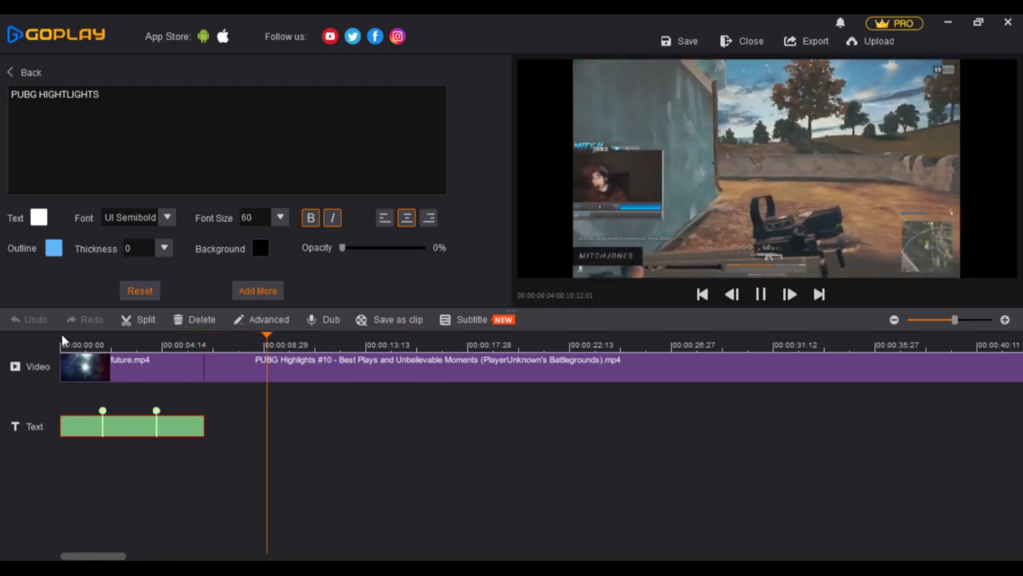
key("space")
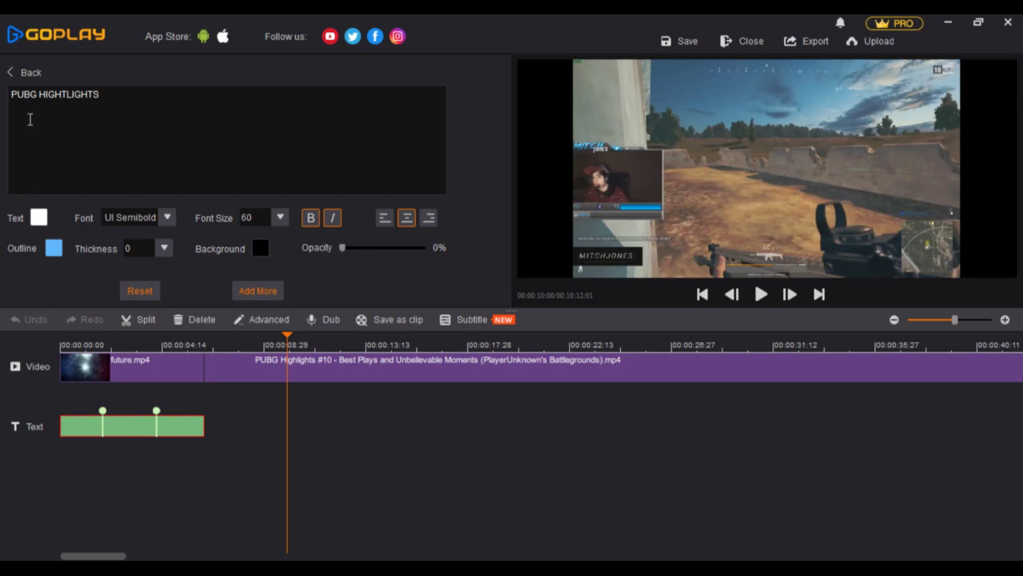
Add the Battle of Balls intro to the timeline and move its video clip behind the end of the gameplay clip.
left_click(29, 72)
scroll(168, 186, "down", 2)
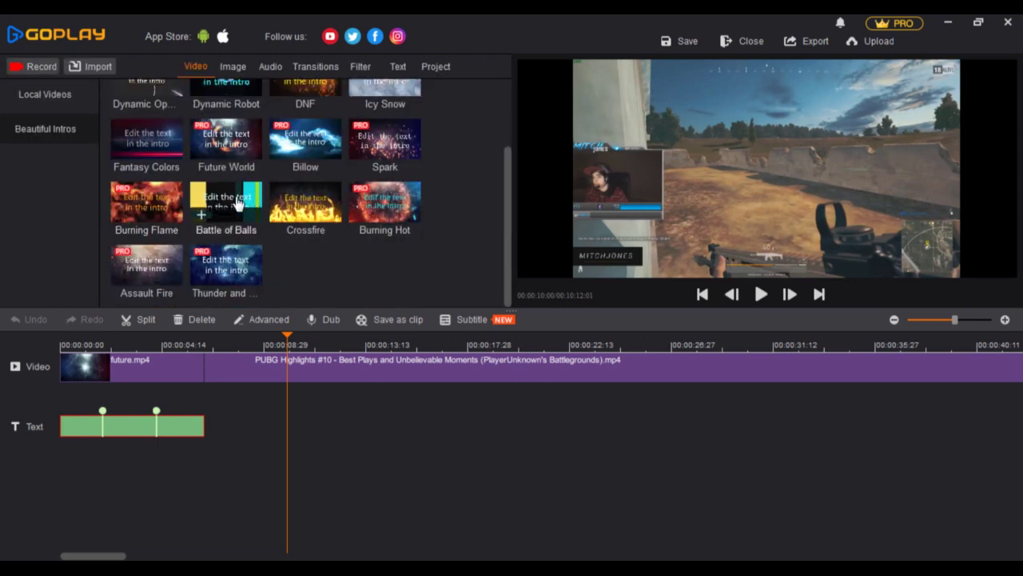
left_click(201, 217)
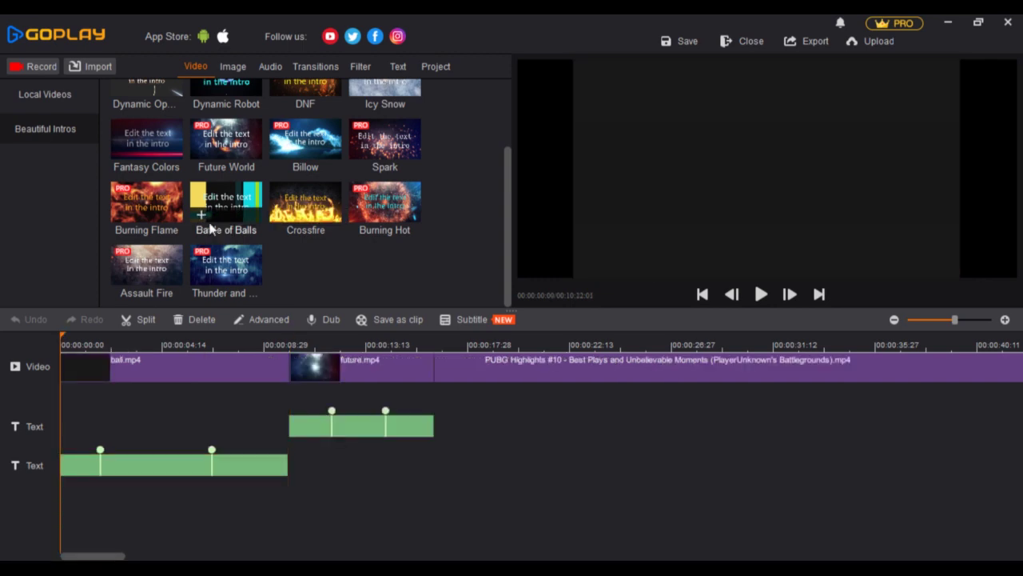
left_click_drag(184, 367, 575, 357)
Move the Battle of Balls text clip to the end of the timeline, aligned with the start of its video clip.
left_click_drag(242, 470, 621, 441)
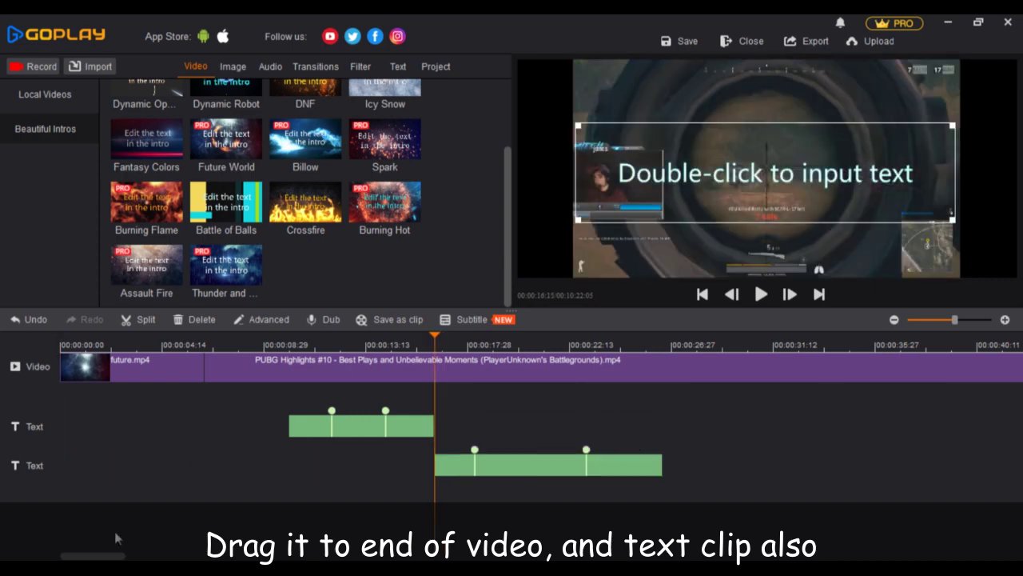
left_click_drag(81, 555, 113, 559)
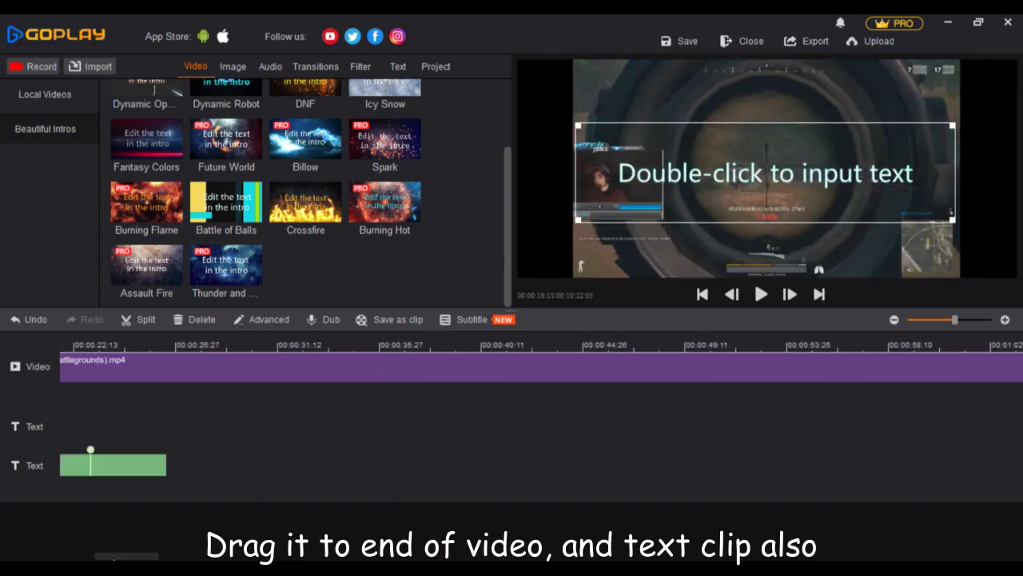
left_click(894, 320)
left_click(894, 320)
left_click(895, 319)
left_click(895, 319)
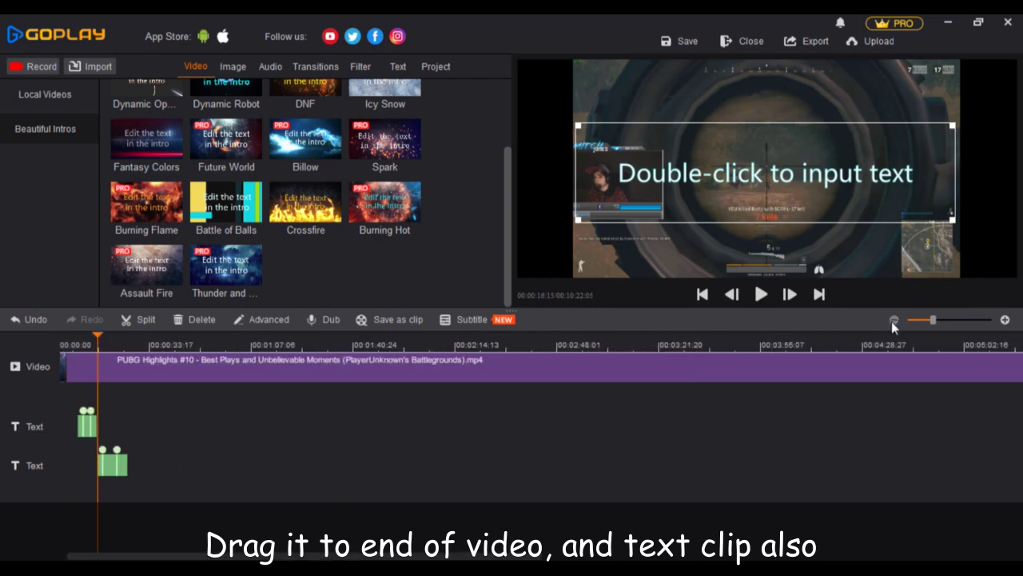
left_click_drag(120, 472, 782, 473)
left_click_drag(977, 476, 978, 476)
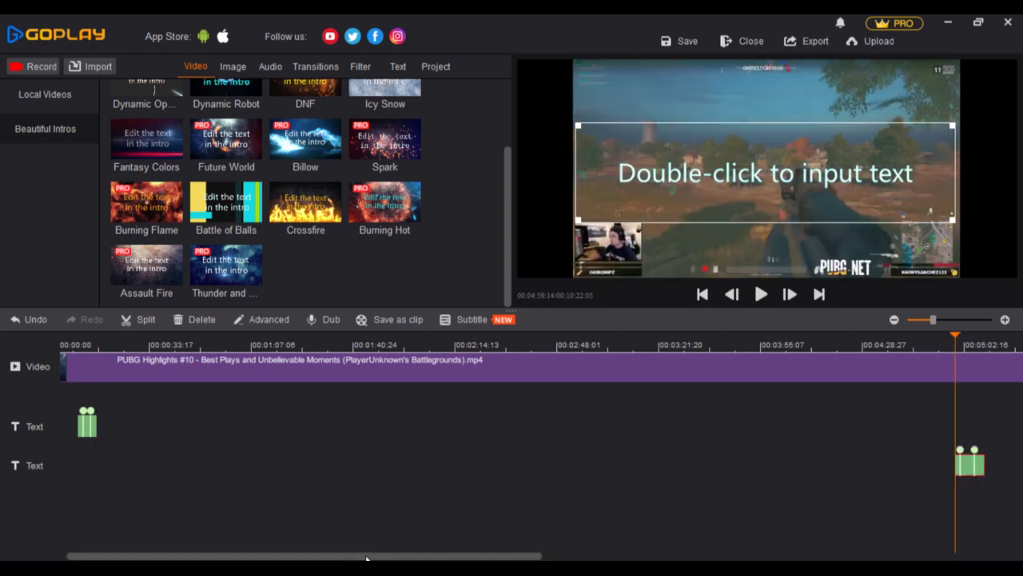
left_click_drag(367, 558, 729, 557)
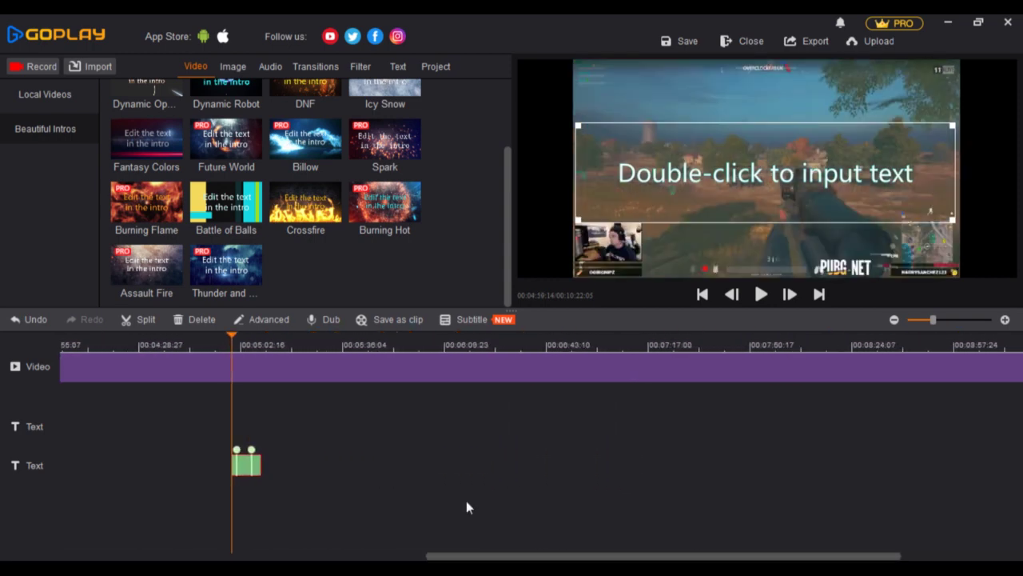
left_click_drag(244, 470, 999, 476)
left_click_drag(852, 557, 939, 543)
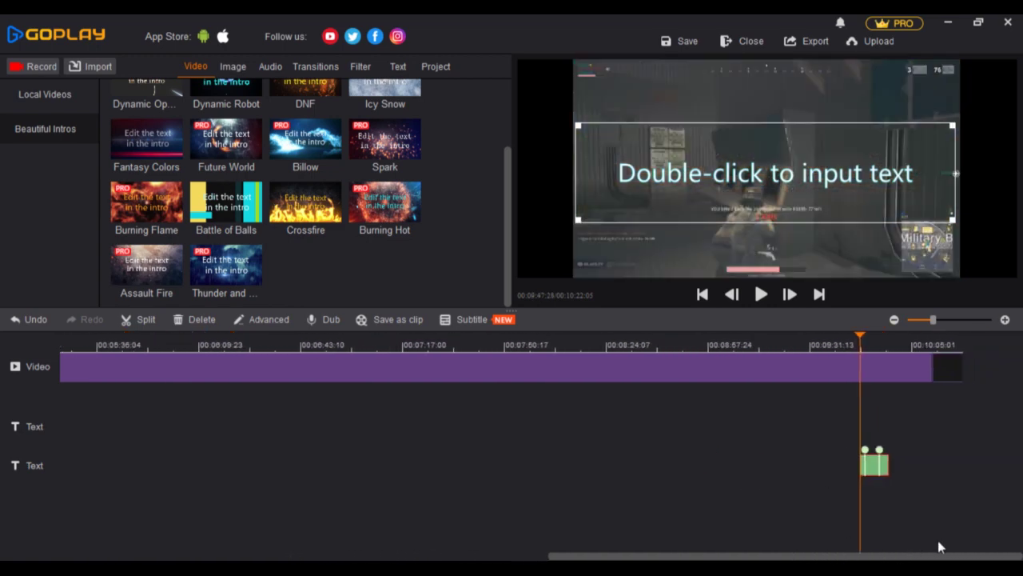
left_click_drag(879, 472, 955, 472)
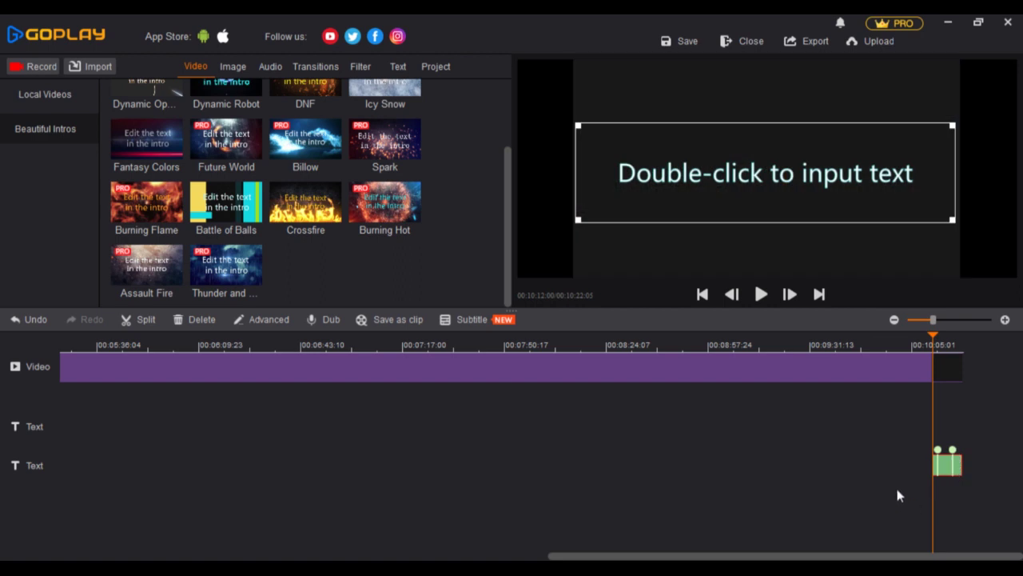
Enter "Thank you for watching" as the title text of the Battle of Balls ending.
double_click(949, 475)
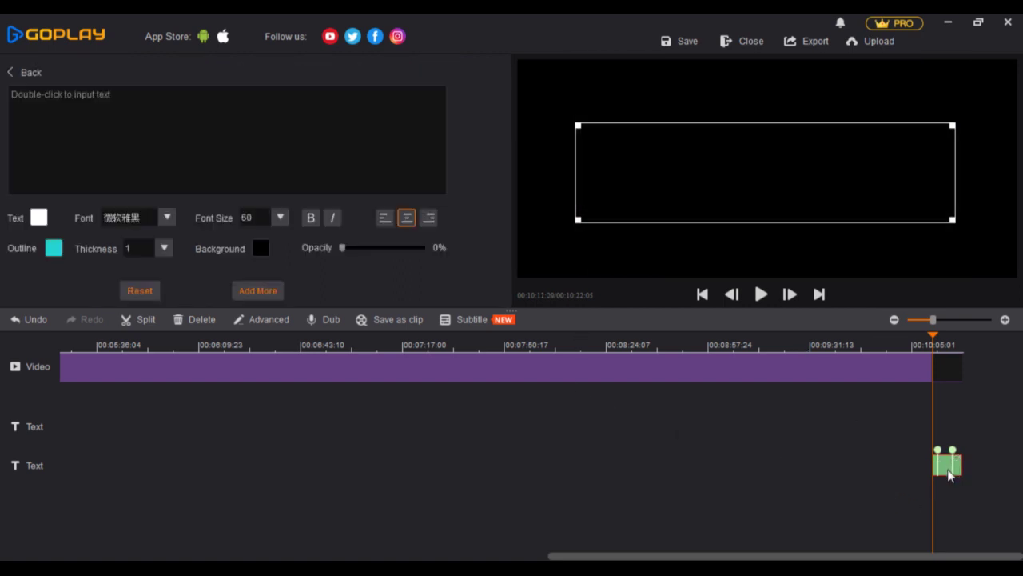
double_click(120, 119)
type("t")
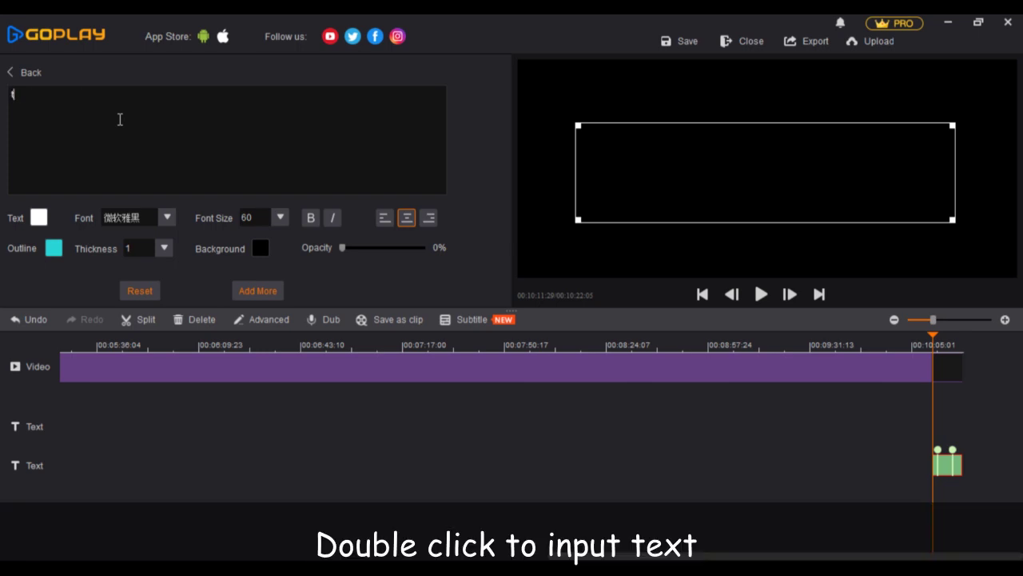
key("BackSpace")
type("Thank you for watching")
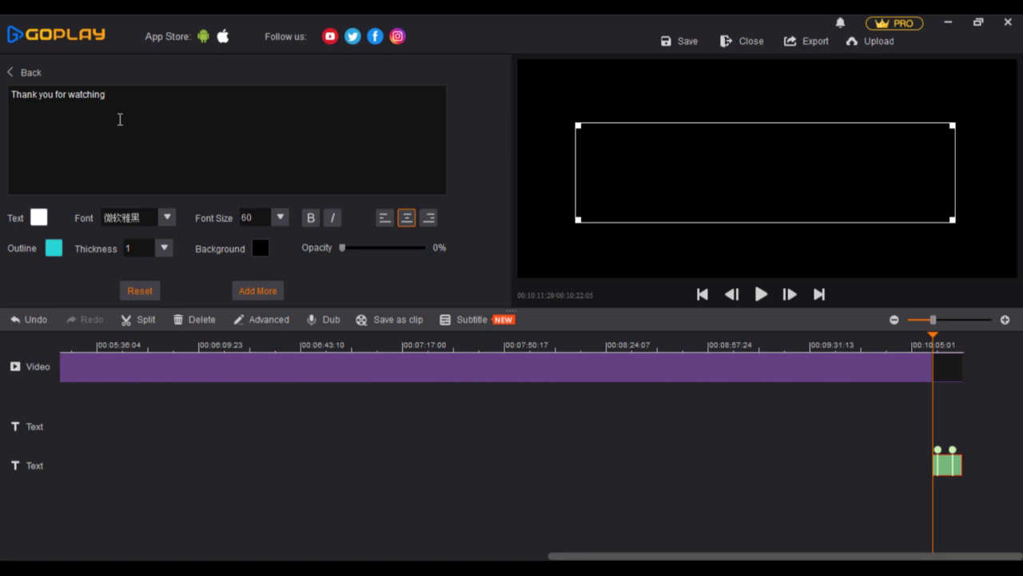
Format the ending title in Segoe UI Semibold, bold and italic, with an outline thickness of 0.
left_click(166, 218)
scroll(158, 261, "up", 7)
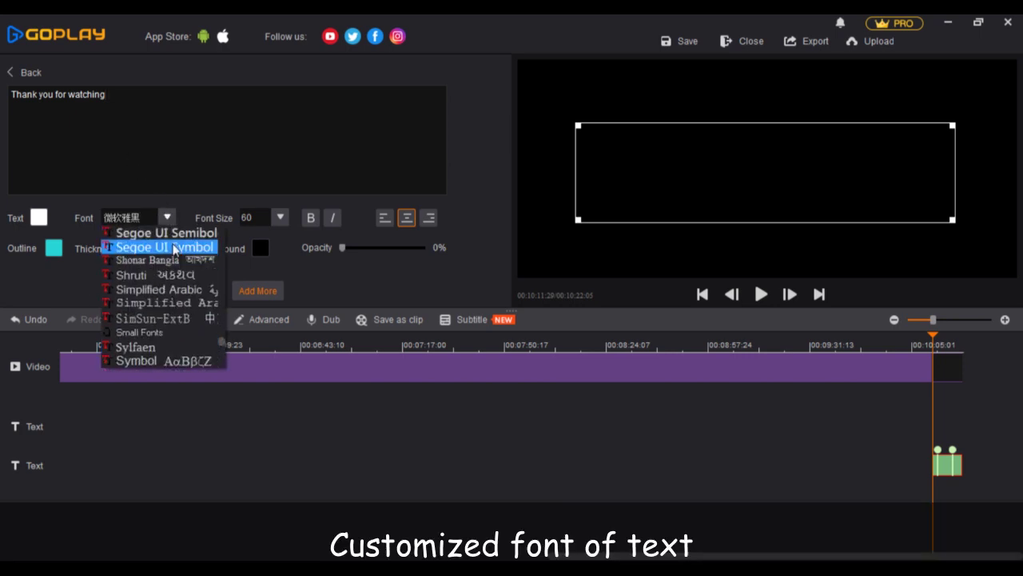
left_click(174, 236)
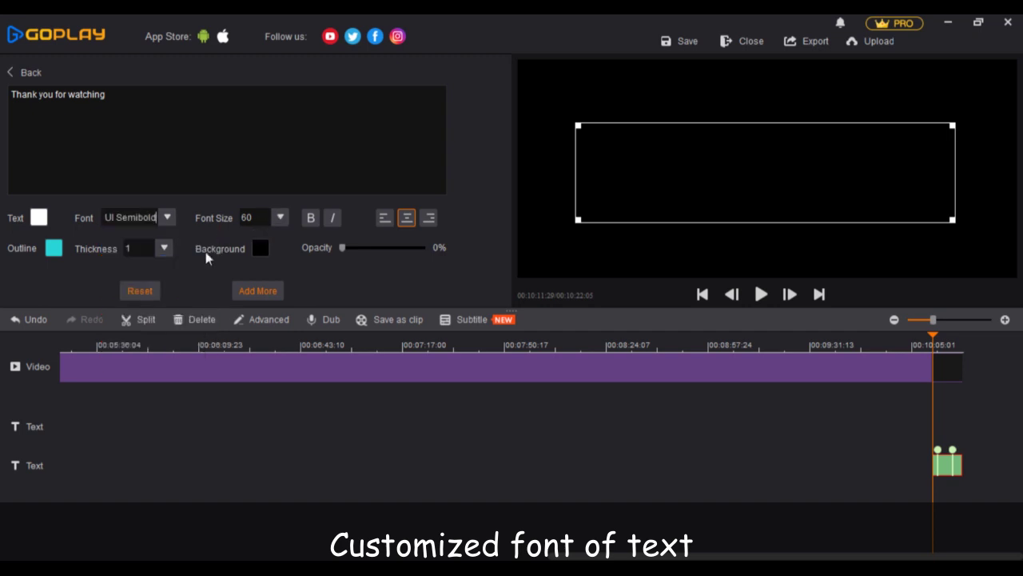
left_click(166, 250)
left_click(158, 263)
Play the timeline from the last seconds of gameplay through the ending clip, and close the text settings.
left_click(1005, 320)
left_click(1005, 319)
left_click(1005, 320)
left_click(1005, 320)
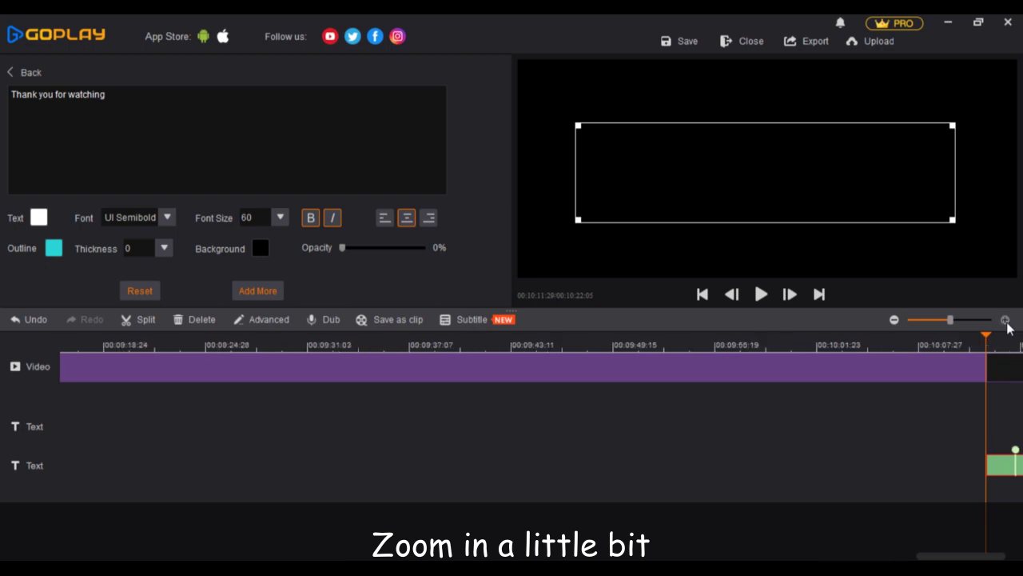
left_click_drag(934, 557, 970, 551)
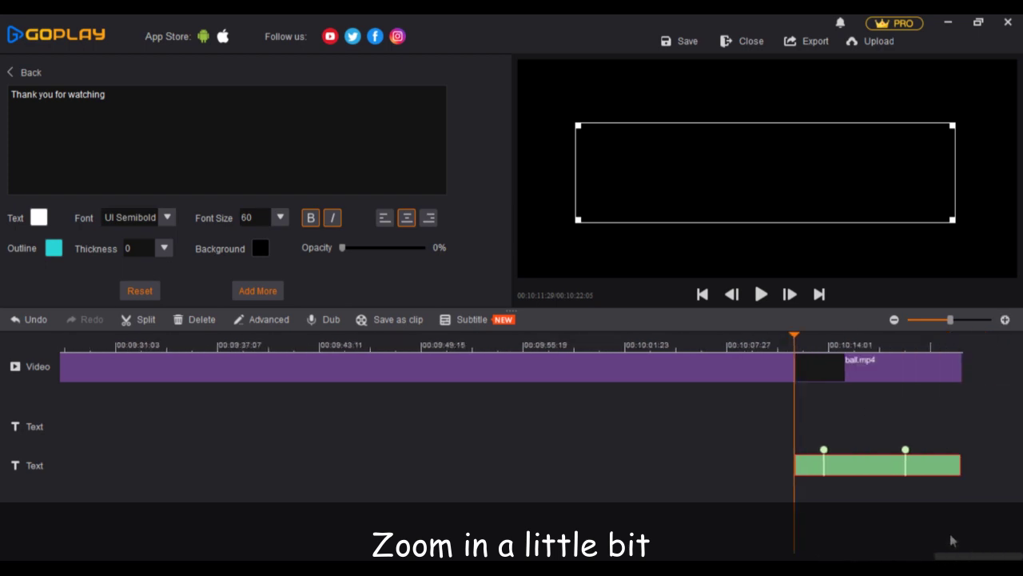
key("space")
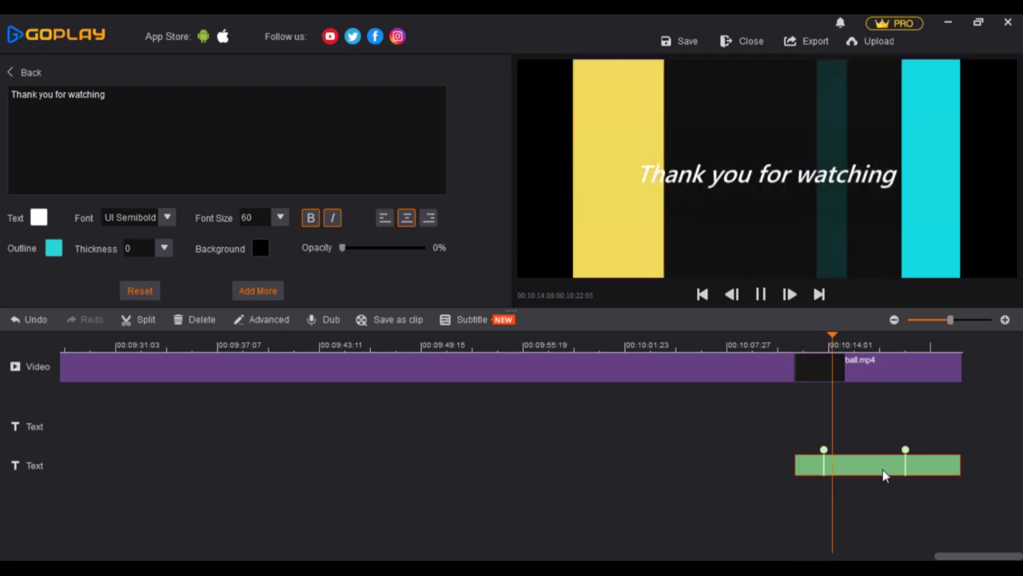
key("space")
left_click(736, 338)
key("space")
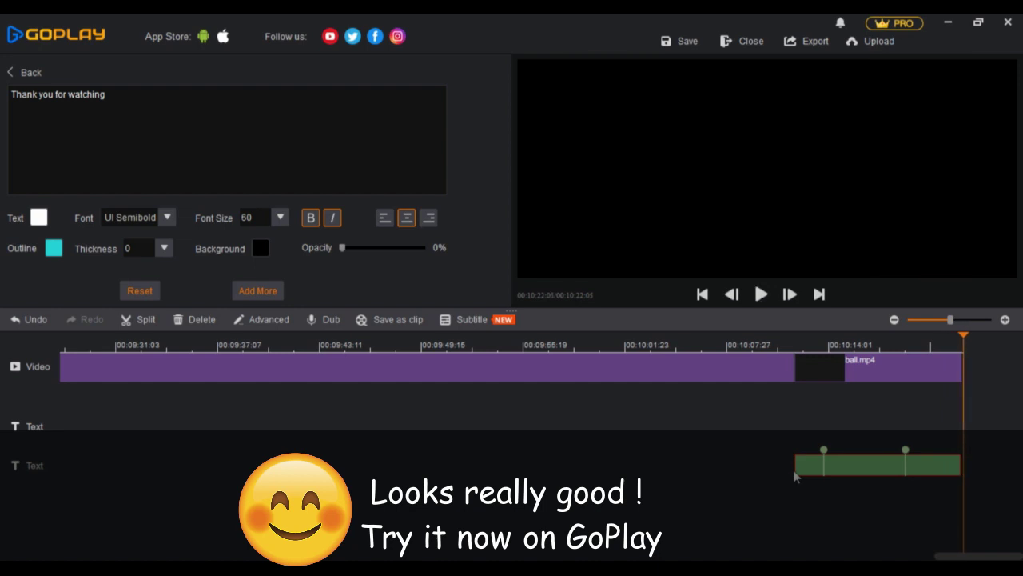
left_click(15, 80)
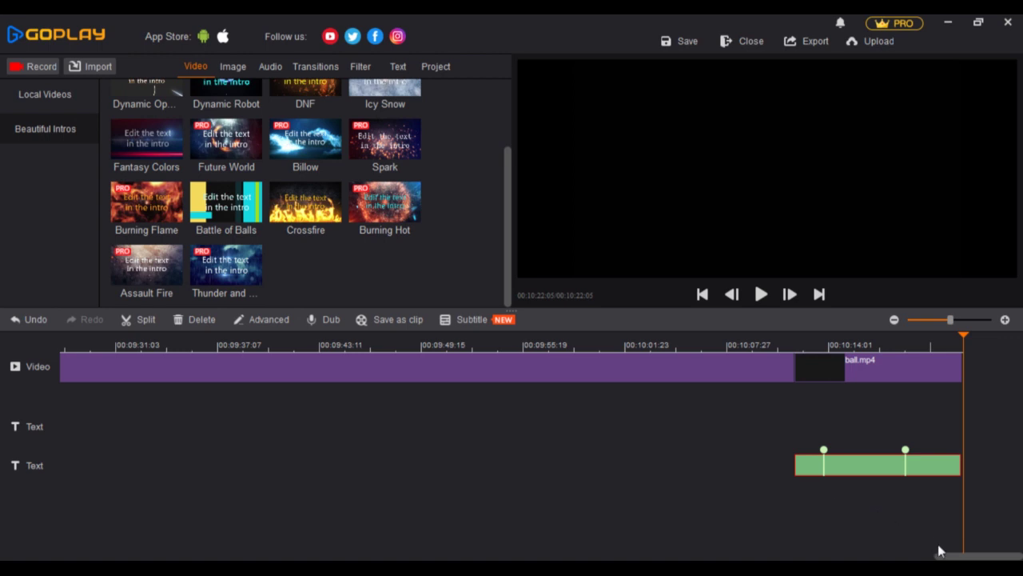
left_click_drag(943, 558, 906, 558)
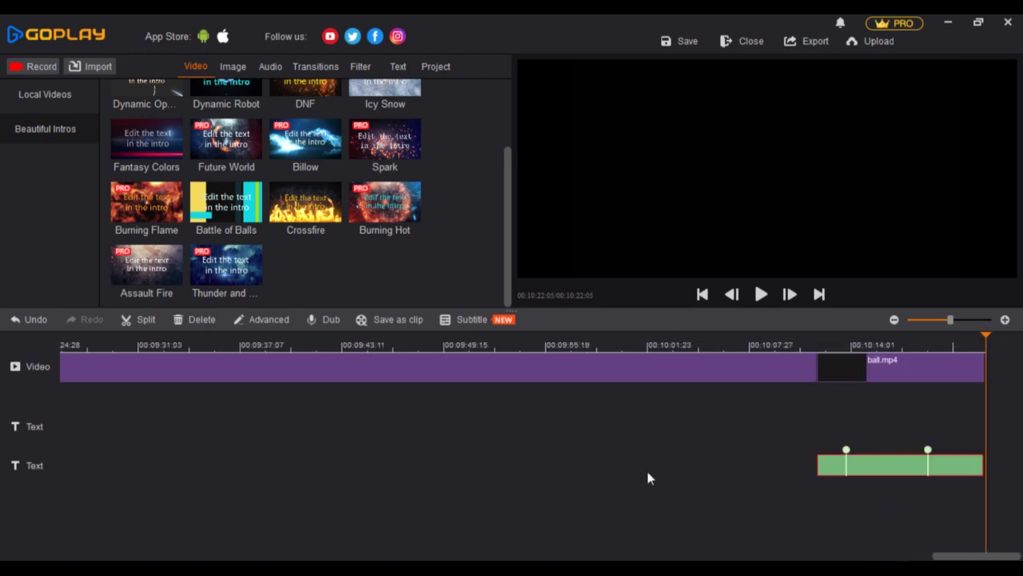